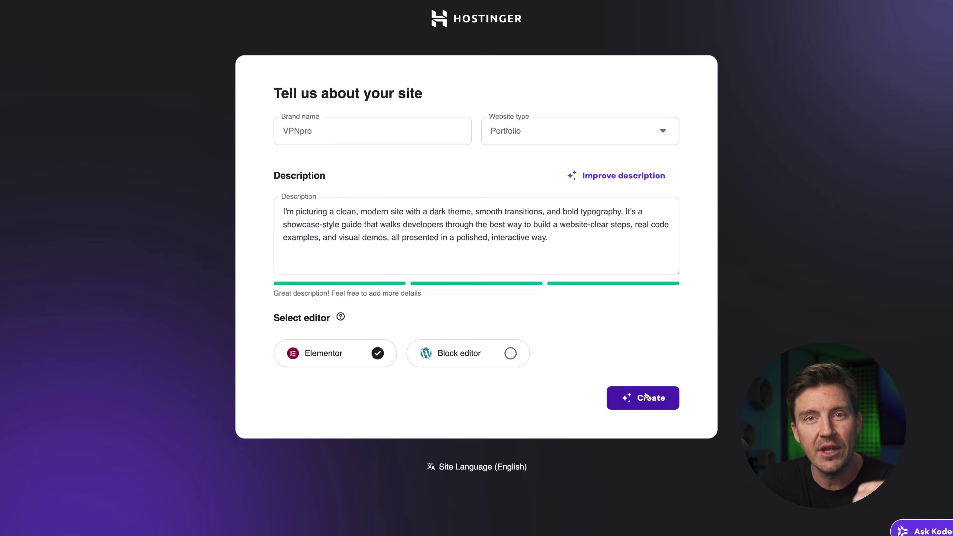
Generate the VPNpro portfolio site from the entered description and look over its homepage
click(649, 394)
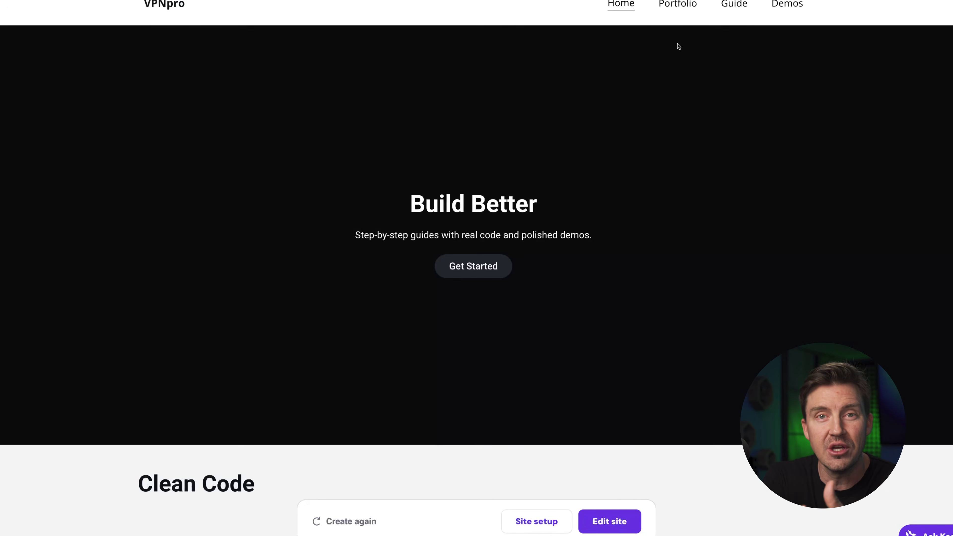
scroll(678, 43, down, 10)
scroll(681, 44, down, 10)
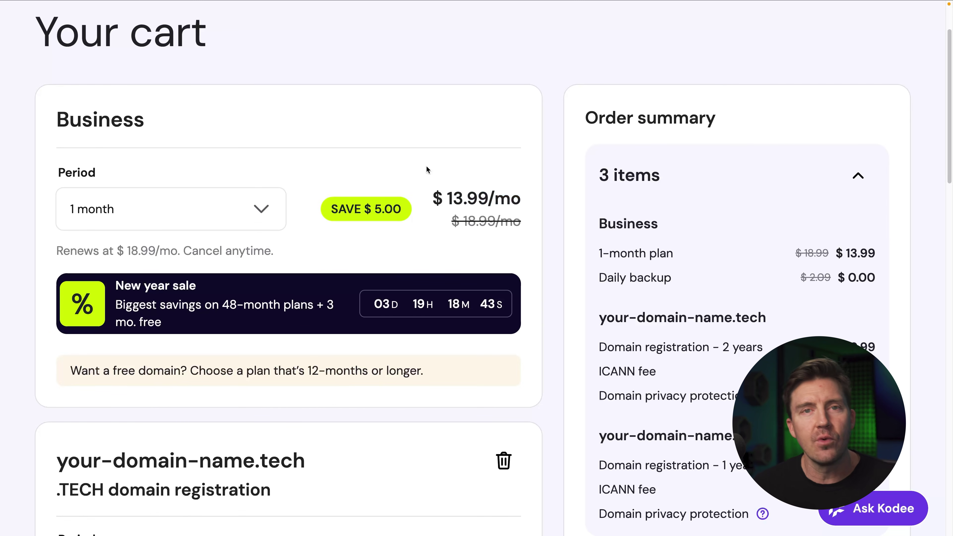
Set the Business hosting plan's billing period to 48 months in the cart
click(225, 209)
click(143, 364)
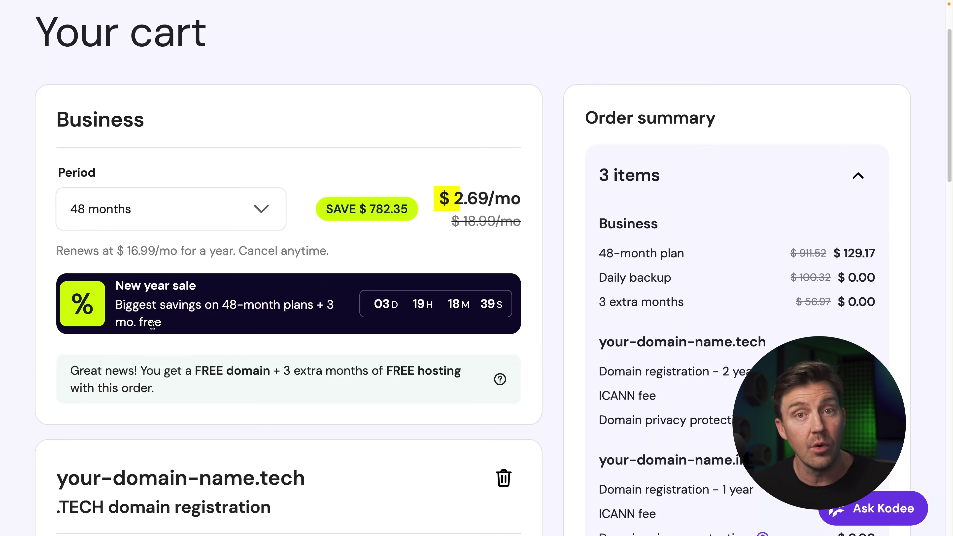
scroll(153, 325, down, 10)
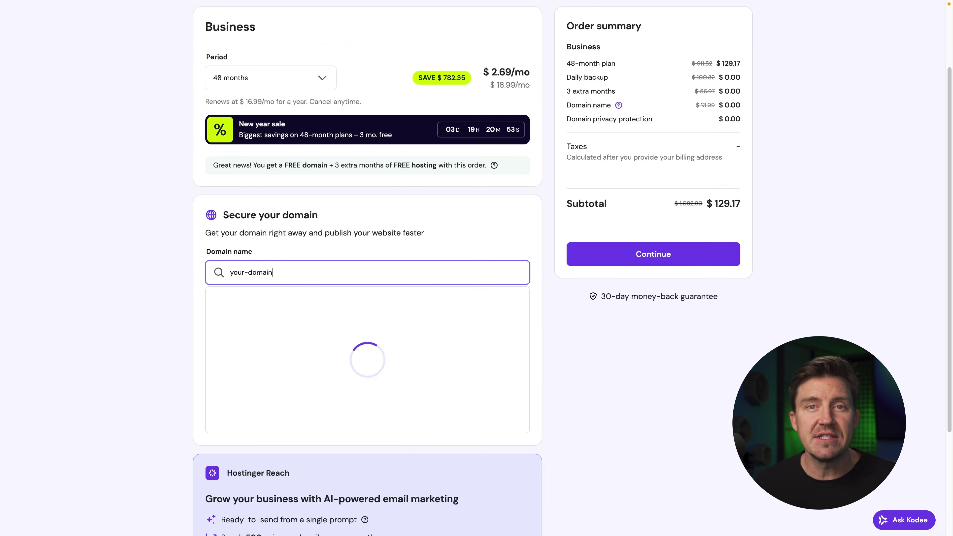
Search for the domain name your-domain-name and pick your-domain-name.tech for the hosting order
text(-name)
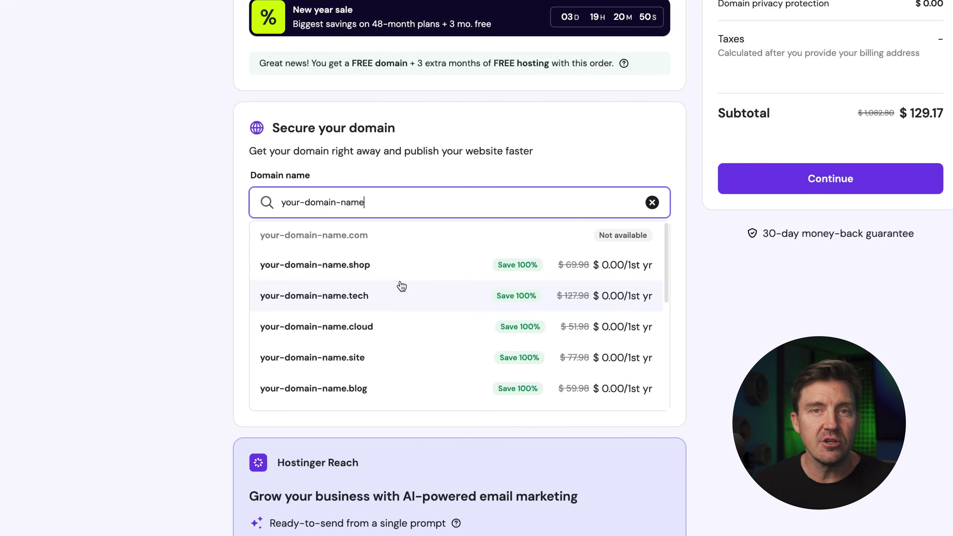
click(391, 295)
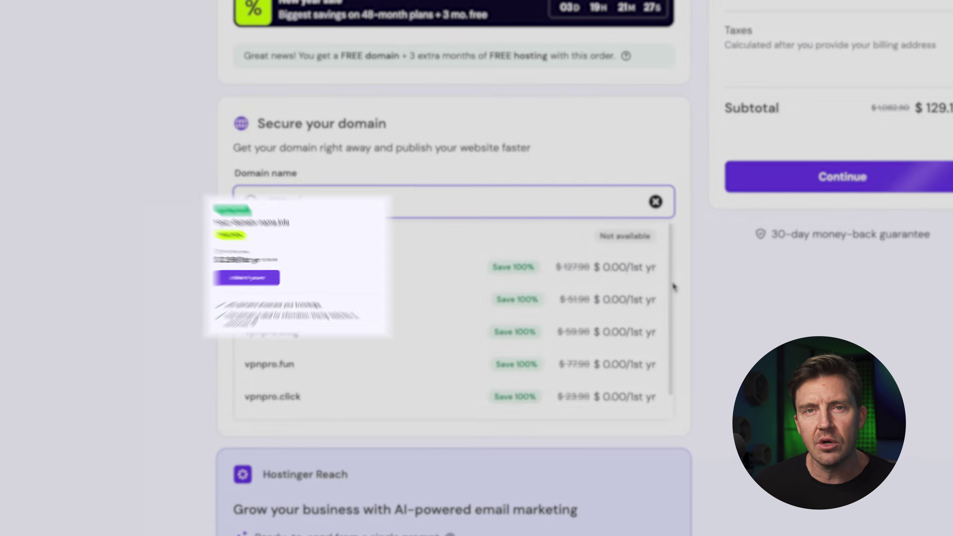
drag(670, 286, 667, 317)
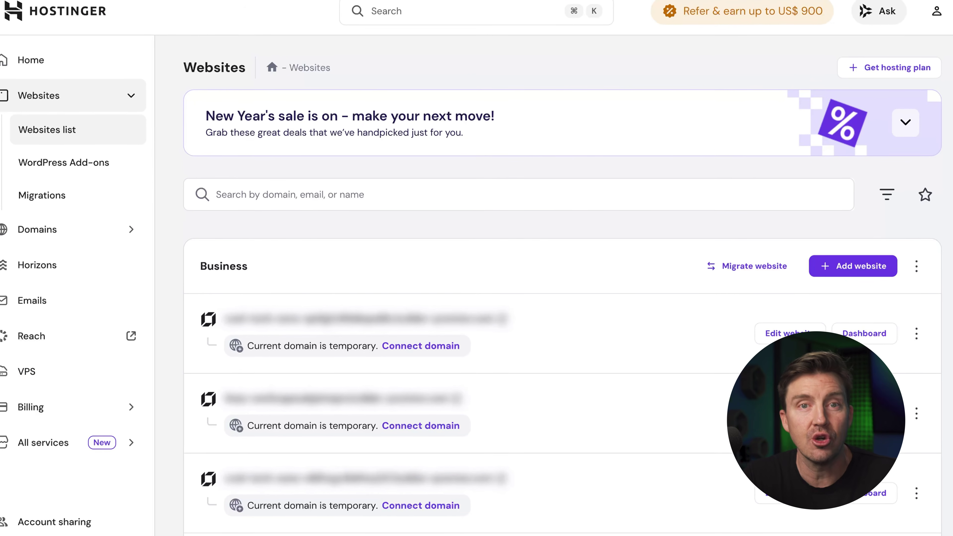
Start adding a website to the Business plan and submit the login details for its WordPress account
click(852, 266)
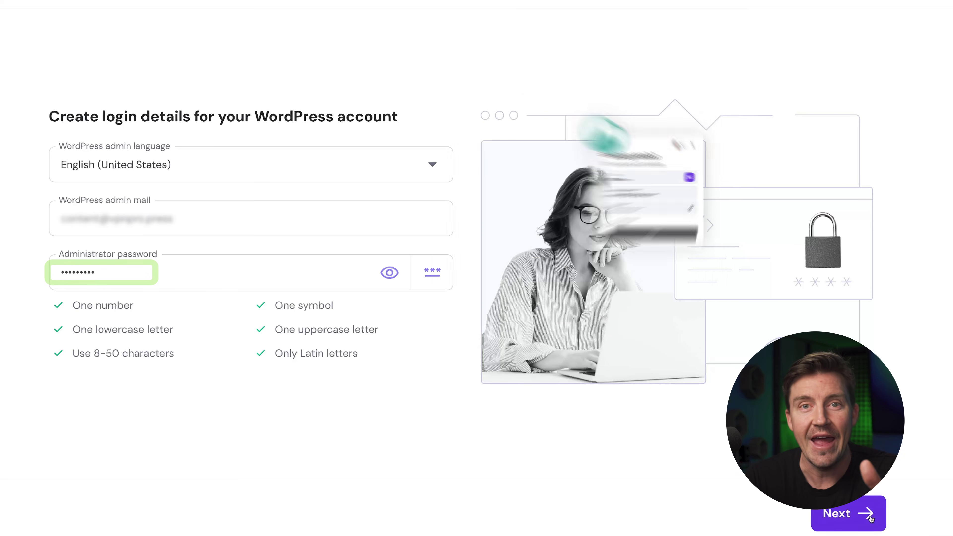
click(863, 514)
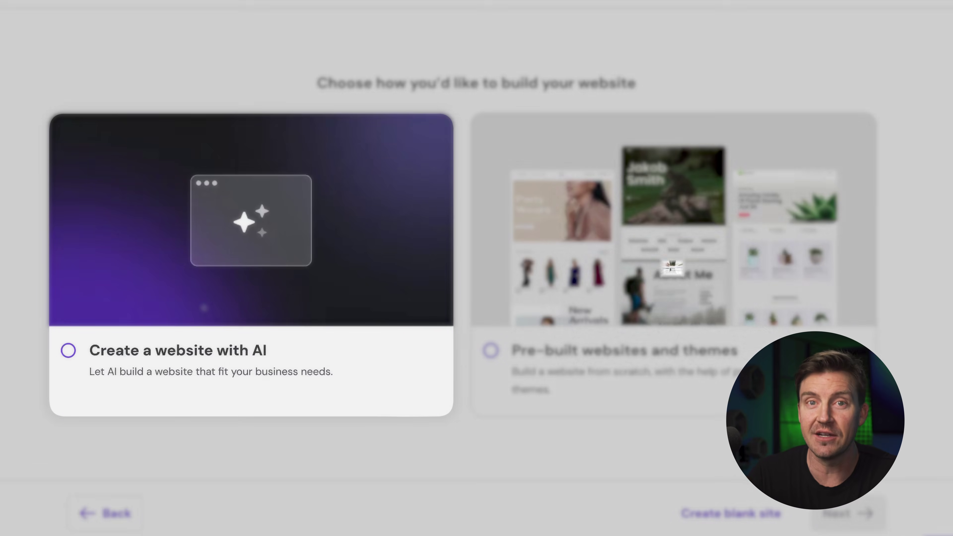
Choose to create the website with AI and enter vpnprowebsites.com as its domain name
click(190, 320)
click(856, 512)
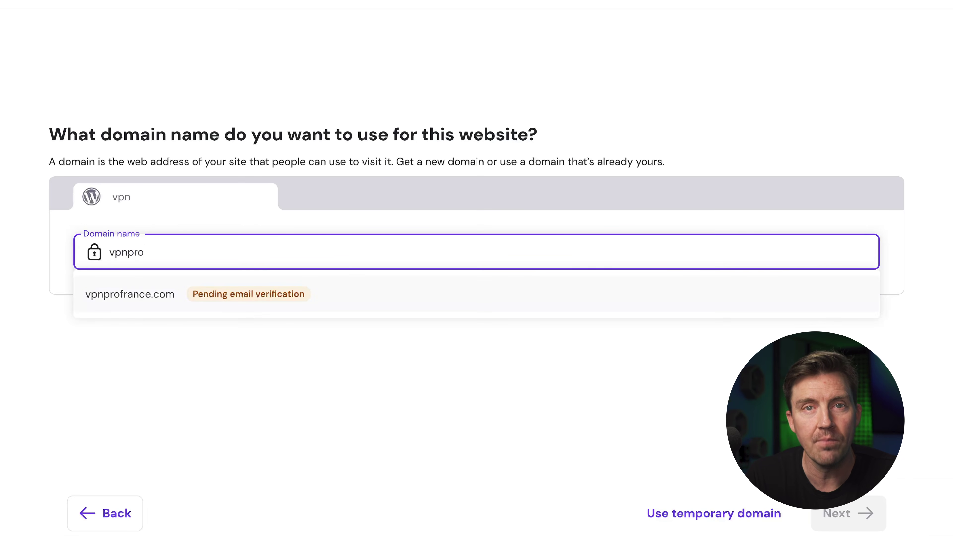
text(vpnprowebsites.com)
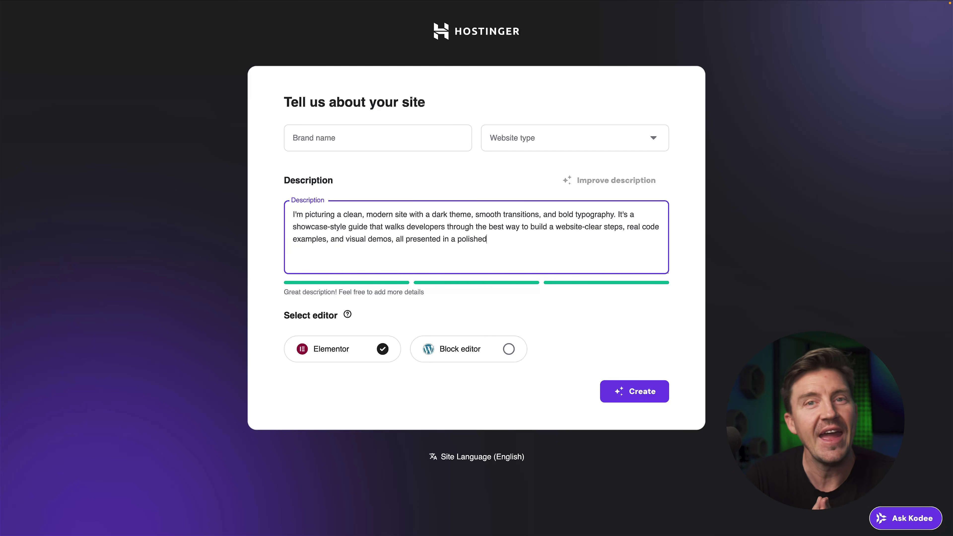
End the site description with ", interactive way.", set the brand name to VPNpro and choose Portfolio as the website type
text(, interactive way.)
click(377, 138)
text(VPN)
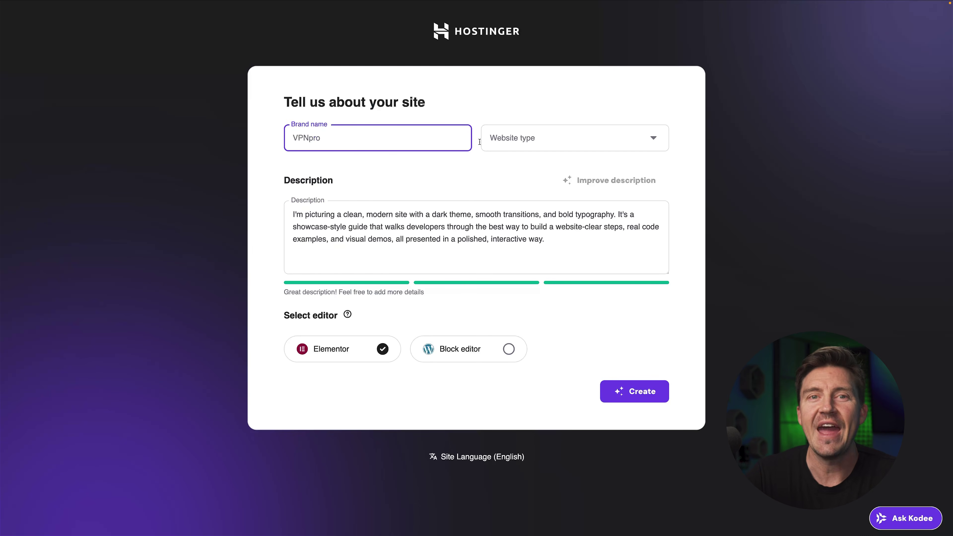
click(486, 143)
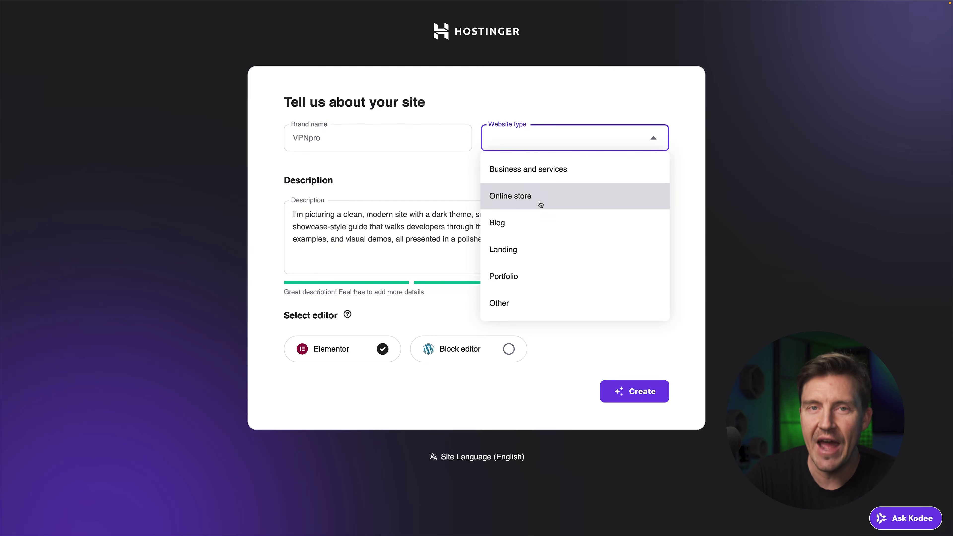
click(521, 278)
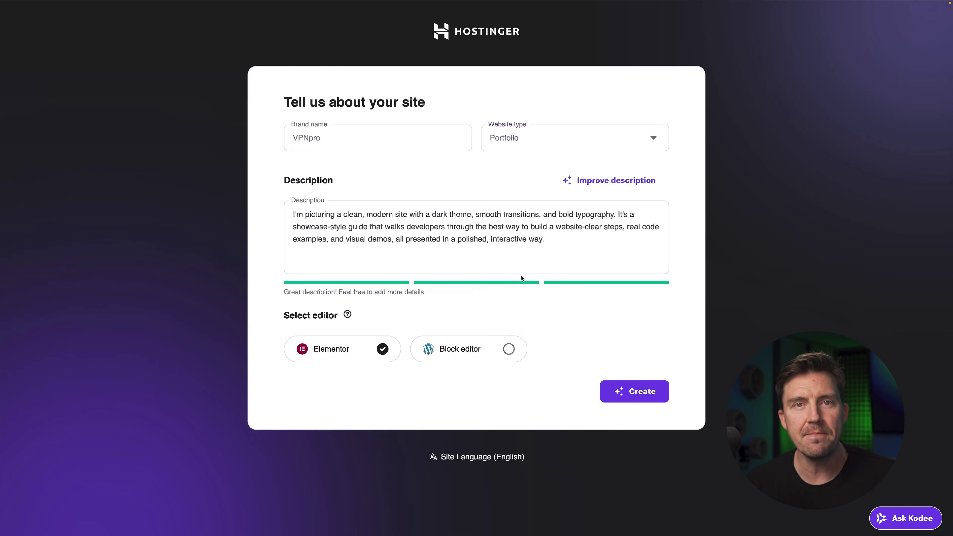
drag(555, 246, 287, 217)
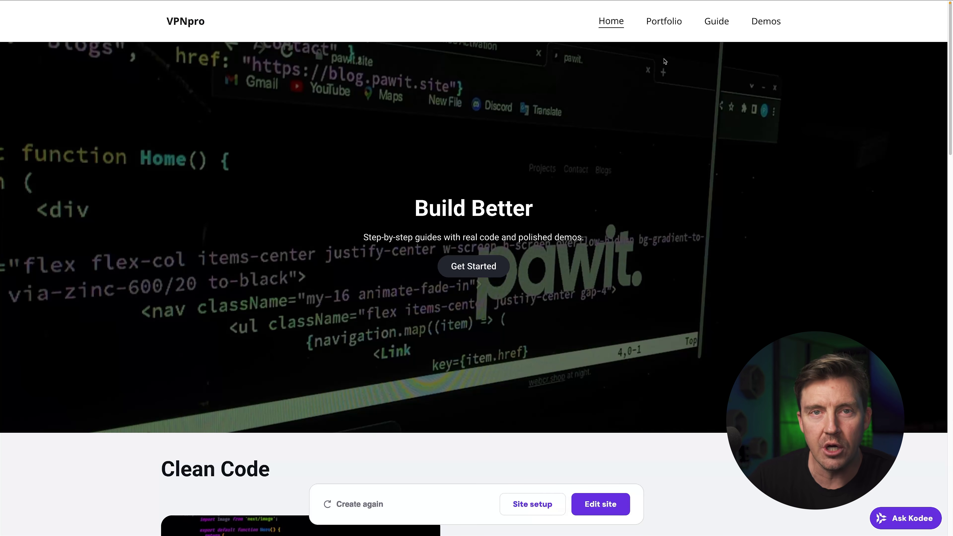
Review the generated homepage, regenerate the site from the description revised for new beginners, replacing the existing content, and look over the result
scroll(666, 61, down, 20)
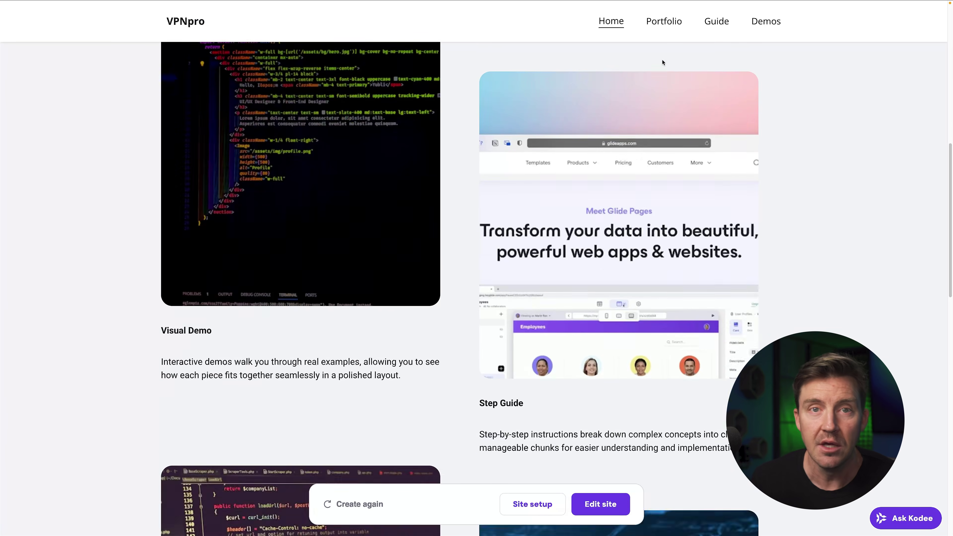
scroll(663, 61, up, 20)
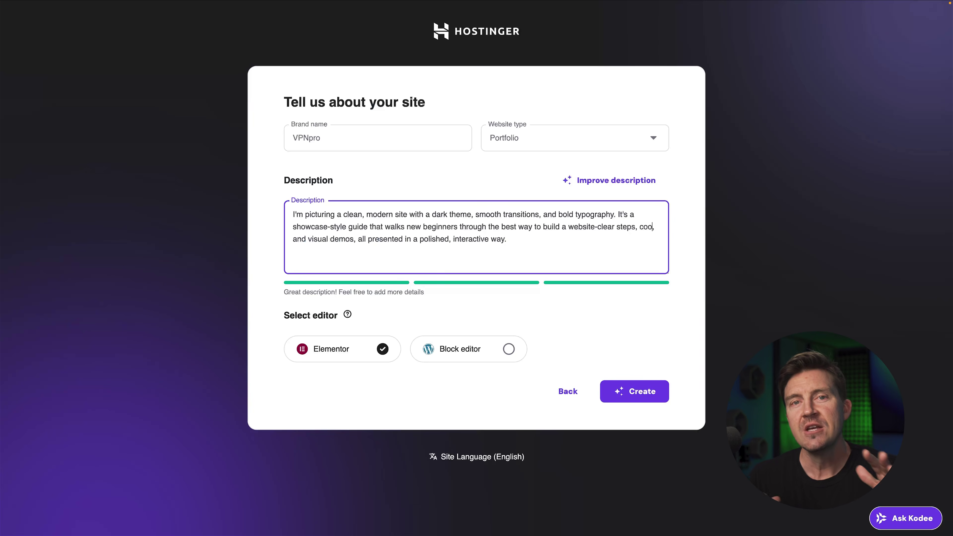
click(630, 399)
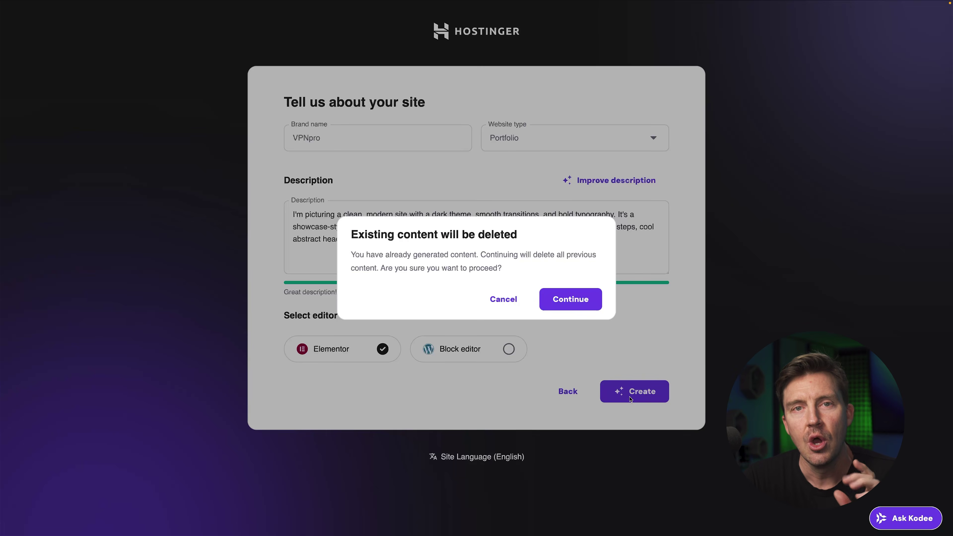
click(555, 298)
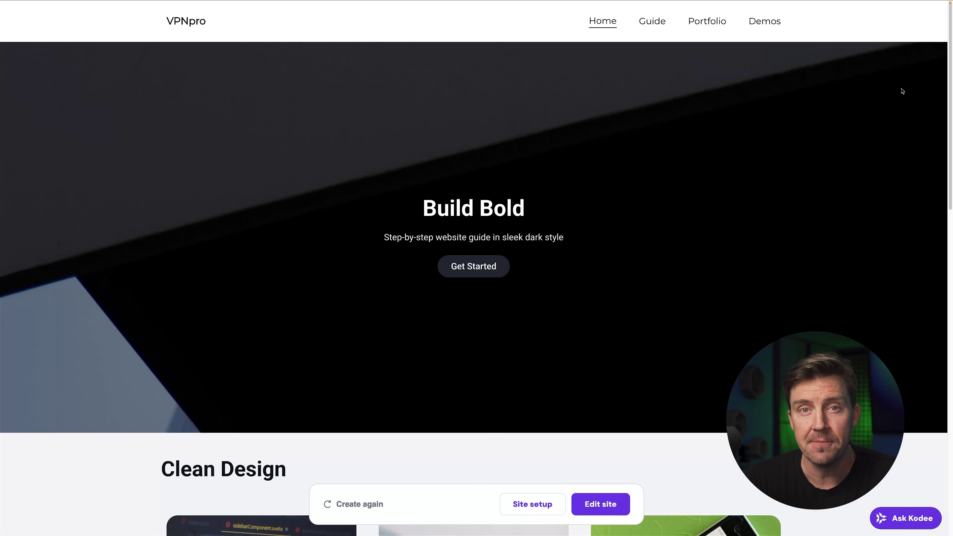
scroll(522, 157, down, 10)
scroll(522, 156, down, 10)
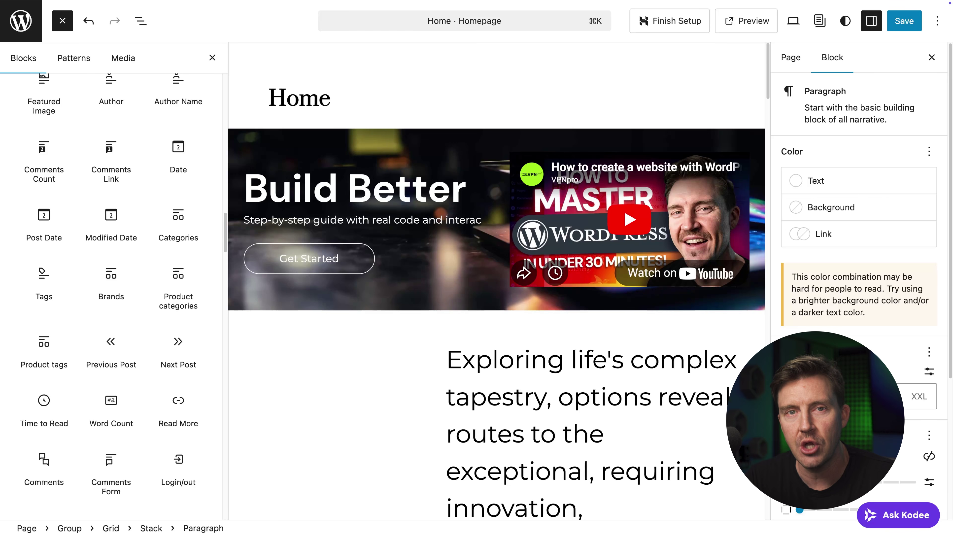
Close the block inserter and look through the homepage's hero, intro text and image sections in the block editor
click(365, 434)
click(213, 58)
scroll(315, 327, down, 5)
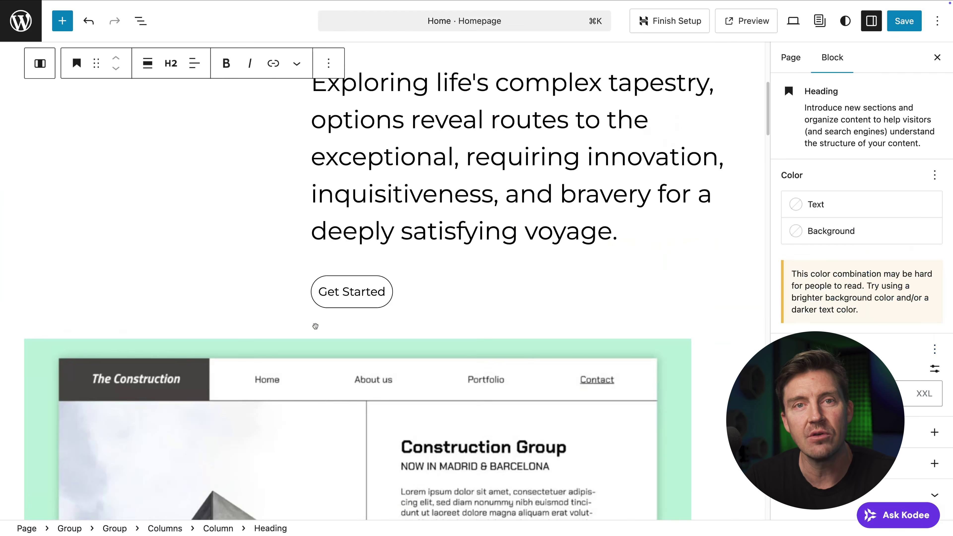
scroll(590, 332, up, 2)
click(581, 305)
click(181, 211)
scroll(181, 211, up, 7)
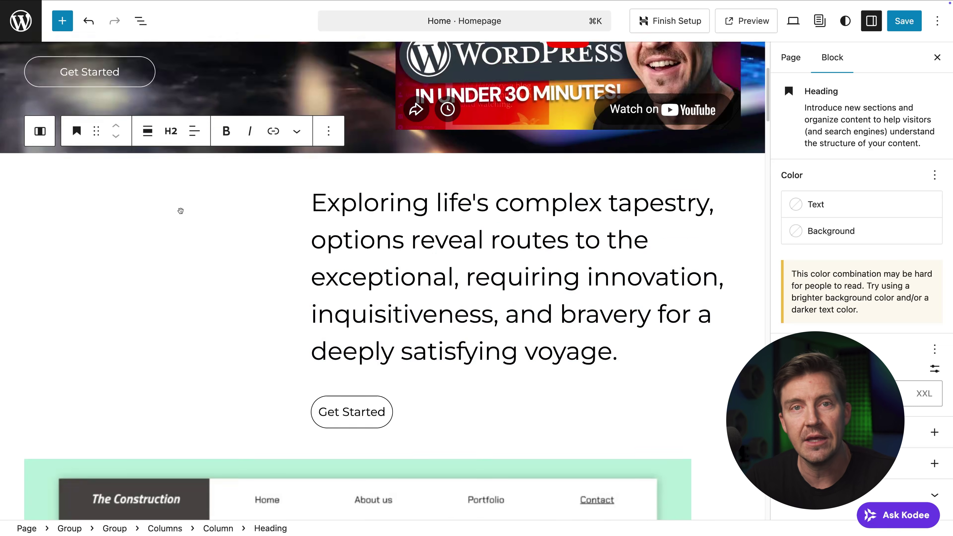
click(368, 92)
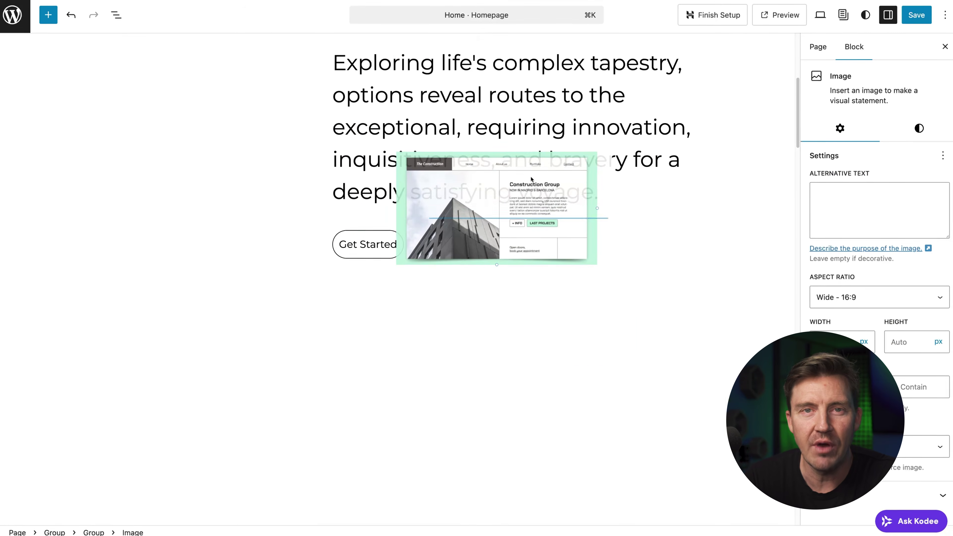
Try to move the Construction Group image into the intro section below the hero
drag(531, 180, 432, 324)
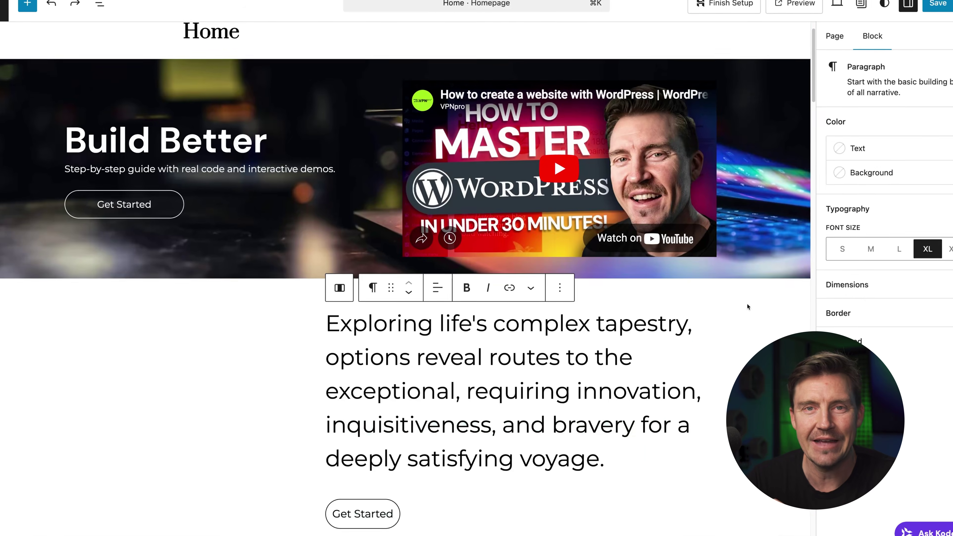
click(747, 304)
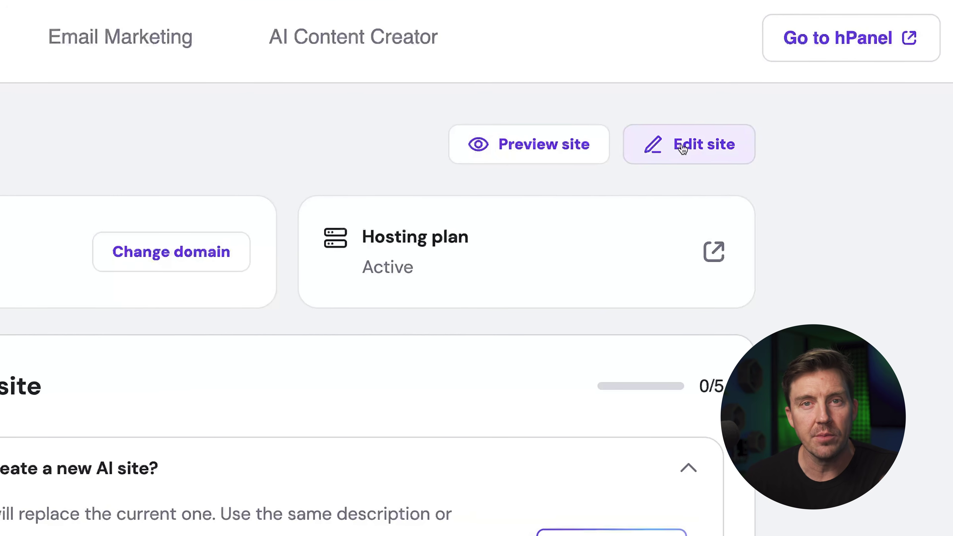
Open the site for editing and browse the available blocks, from the Text blocks down through Widgets
click(683, 149)
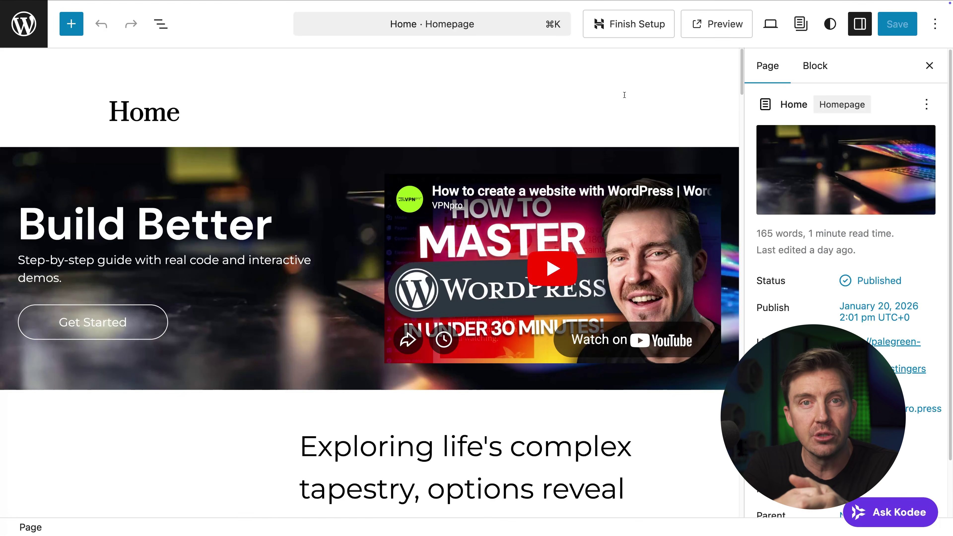
click(72, 24)
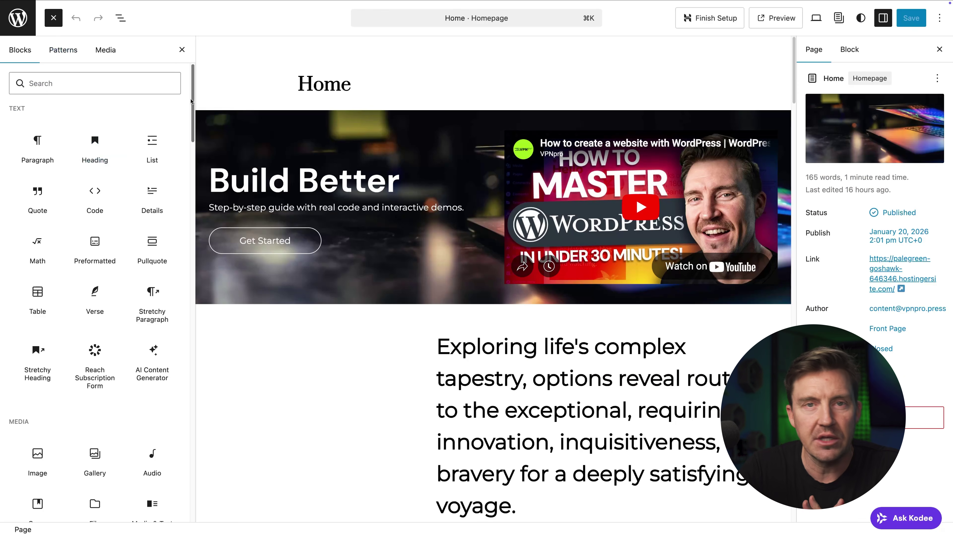
drag(192, 102, 162, 216)
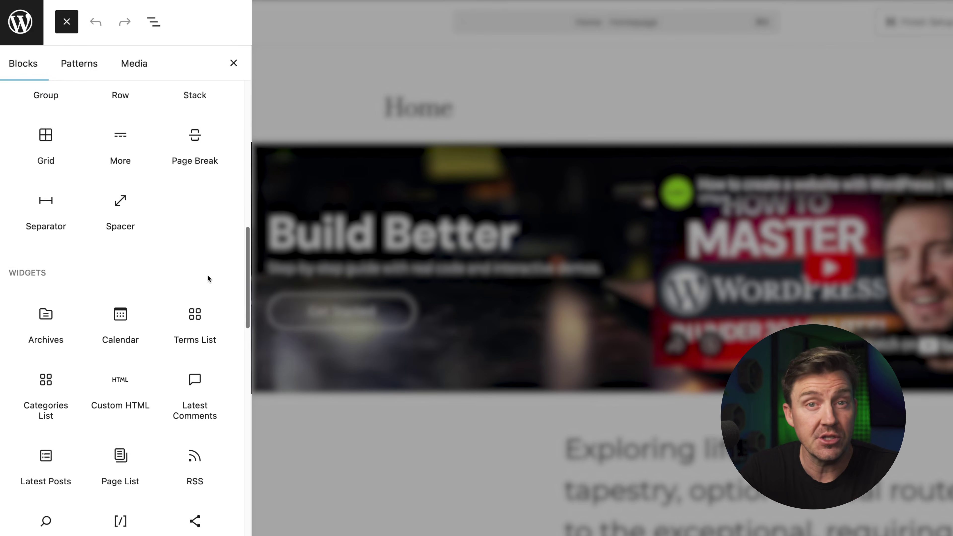
scroll(209, 279, down, 15)
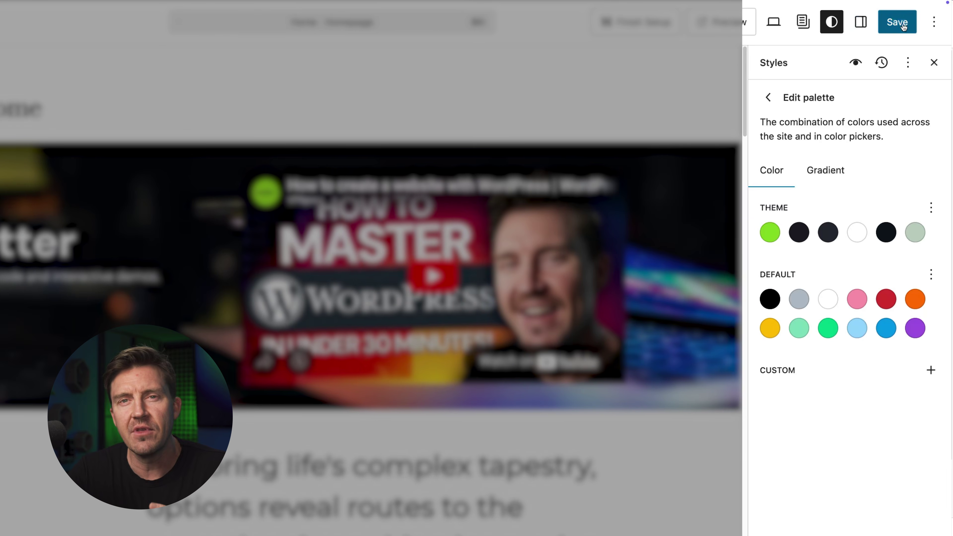
Save the color settings changed in the site's Custom Styles
click(903, 23)
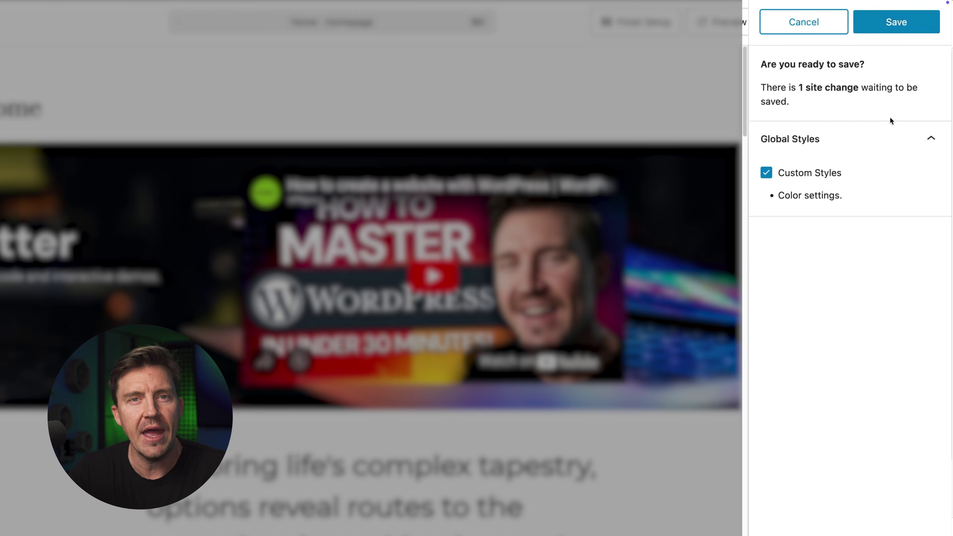
key(Escape)
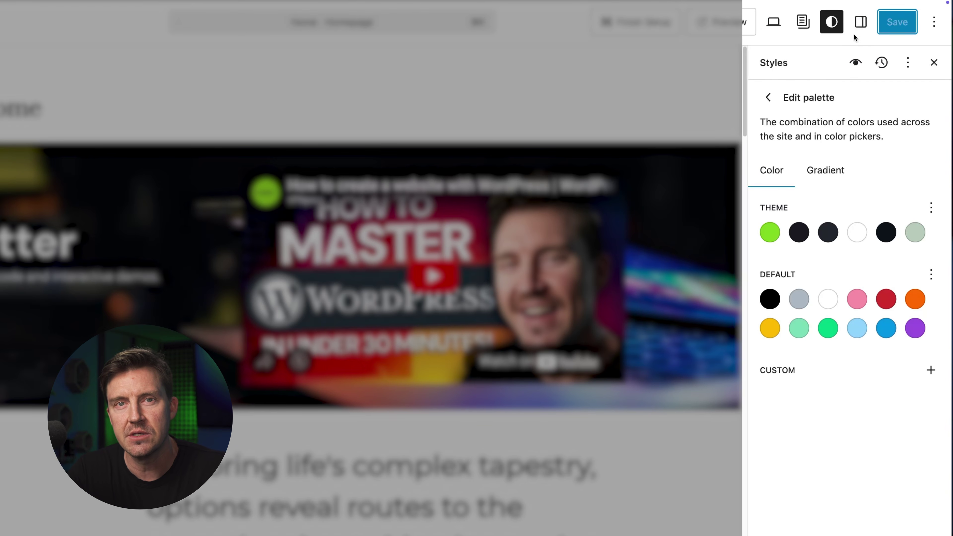
Examine the Construction Group image's block style settings, including its margin and border width controls
click(862, 23)
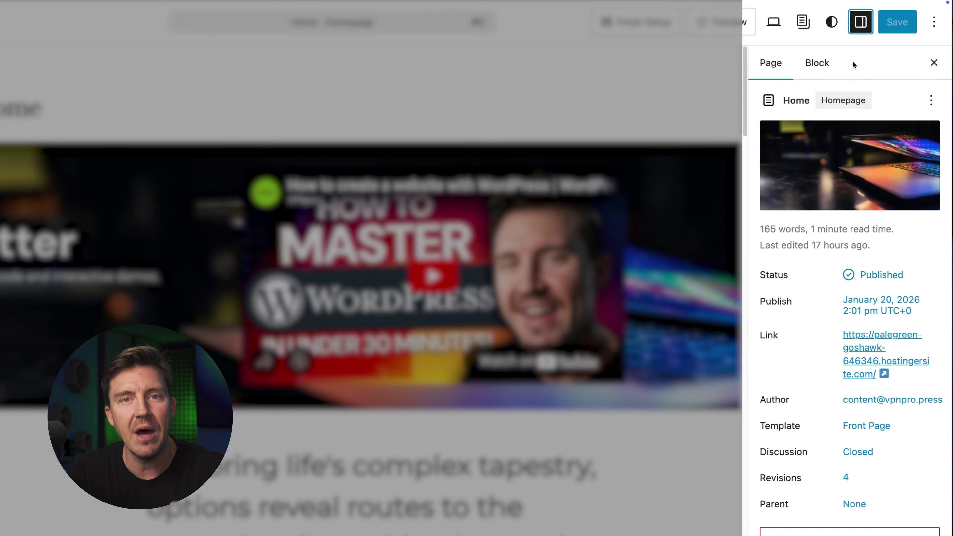
click(820, 60)
click(704, 234)
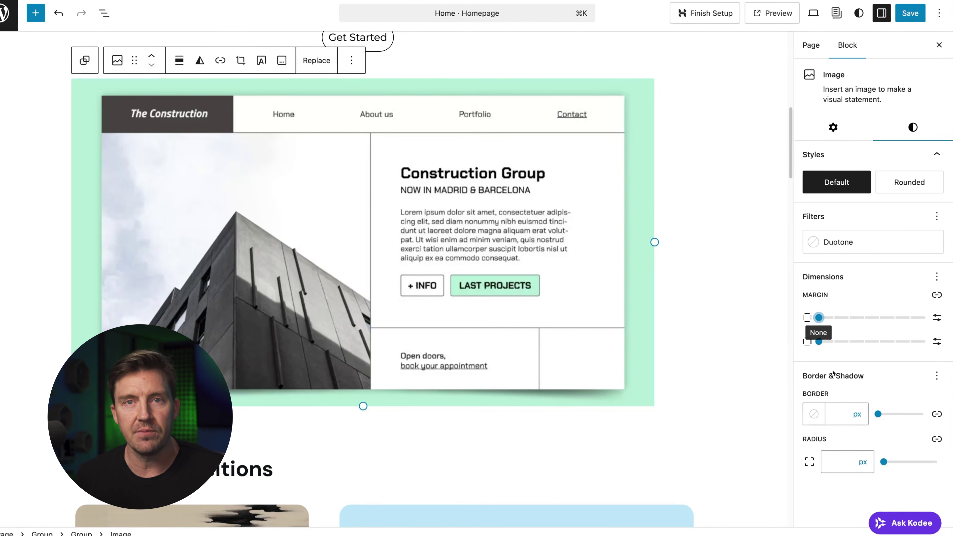
mouse_move(884, 417)
mouse_down()
mouse_move(931, 416)
mouse_move(877, 419)
mouse_up()
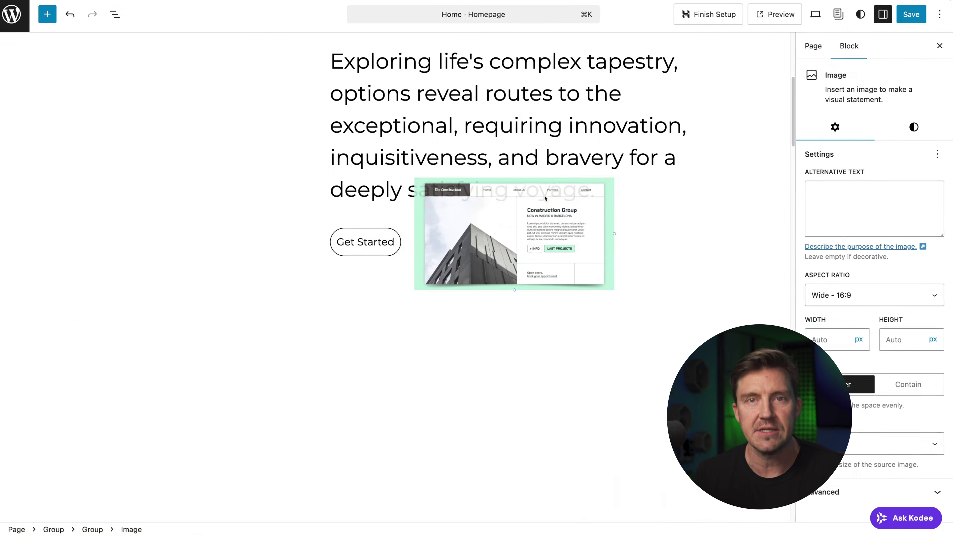
Move the Construction Group image into the column below the hero, above the "Exploring life's complex tapestry" paragraph
drag(546, 199, 422, 320)
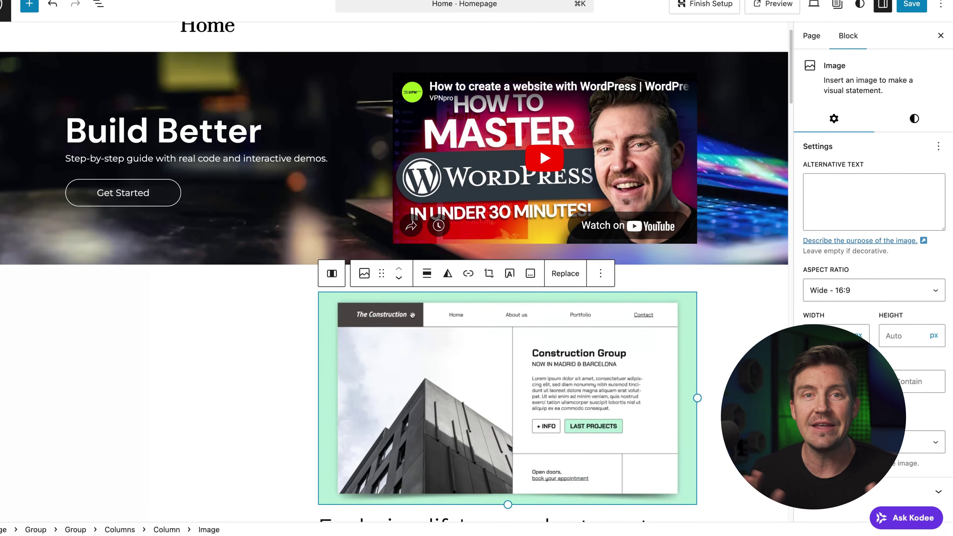
Select the stacked-stones WordPress image in the Smooth Transitions section and examine its additional block options
click(734, 294)
scroll(733, 294, down, 7)
scroll(730, 294, up, 5)
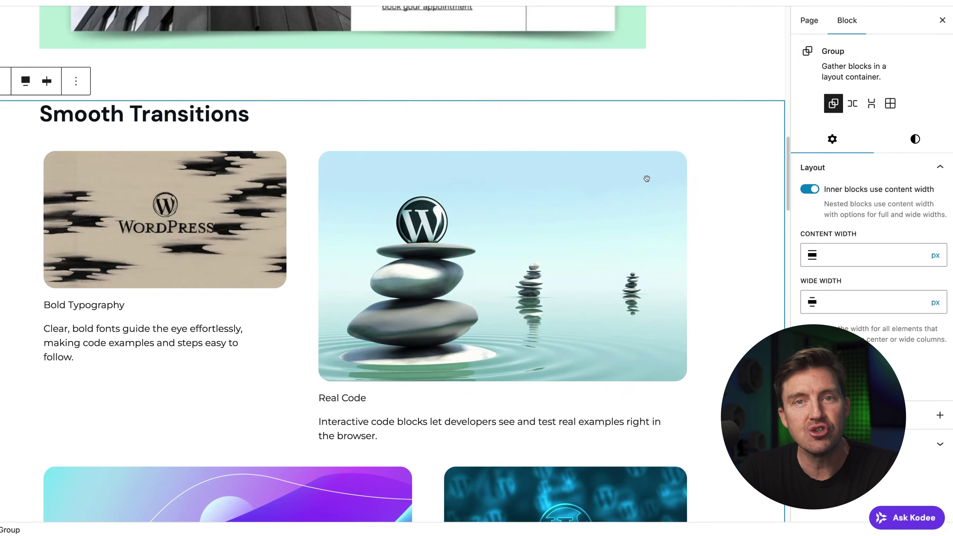
click(626, 173)
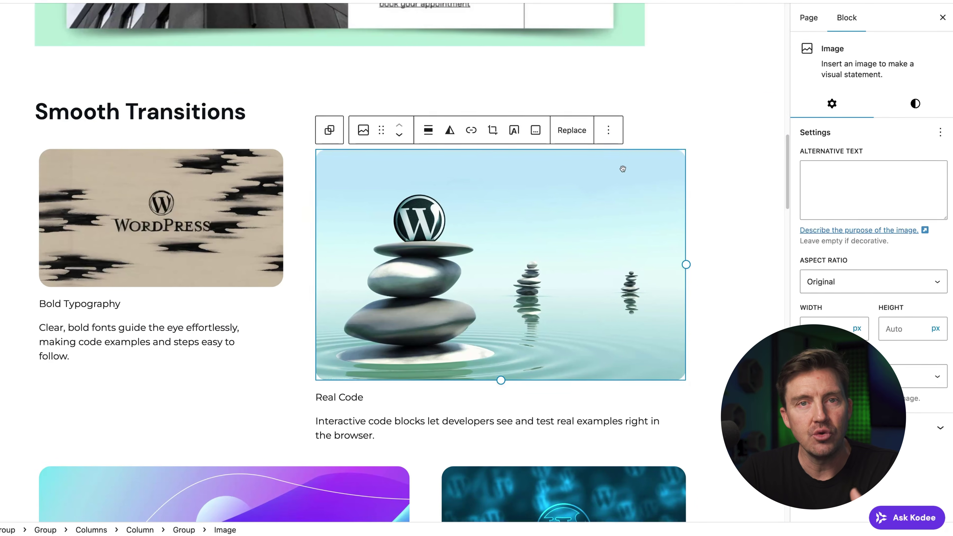
click(610, 130)
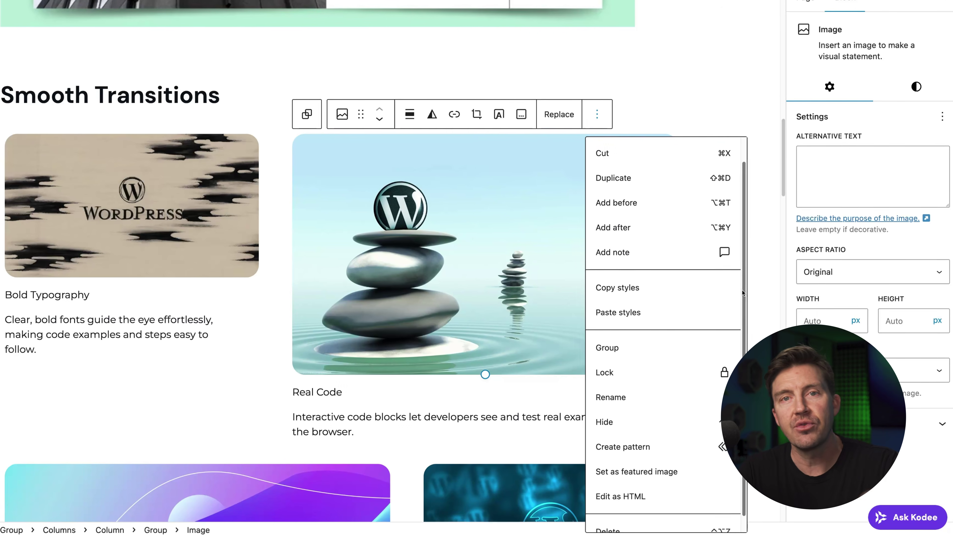
scroll(733, 287, up, 1)
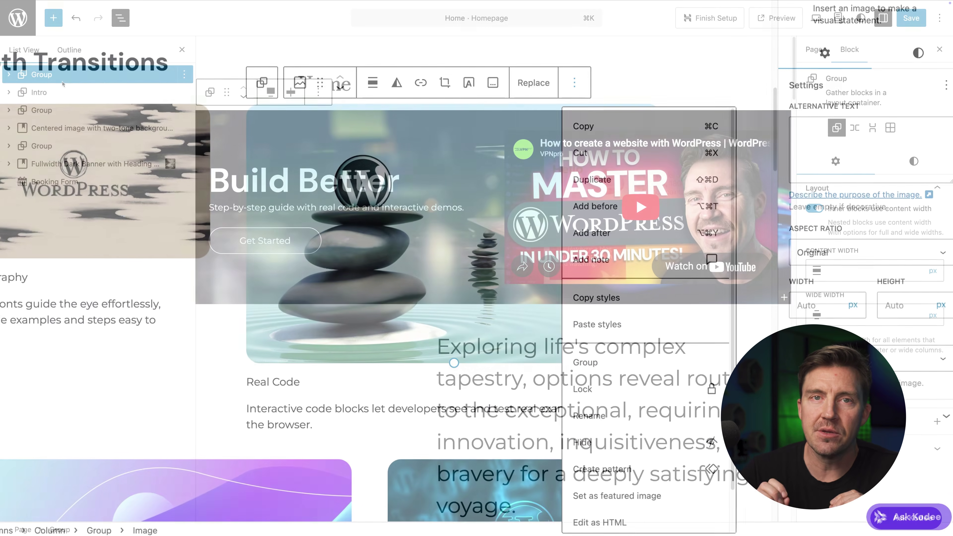
Browse the homepage sections through the block outline, from Intro to the Booking Form and back up to Intro
click(49, 92)
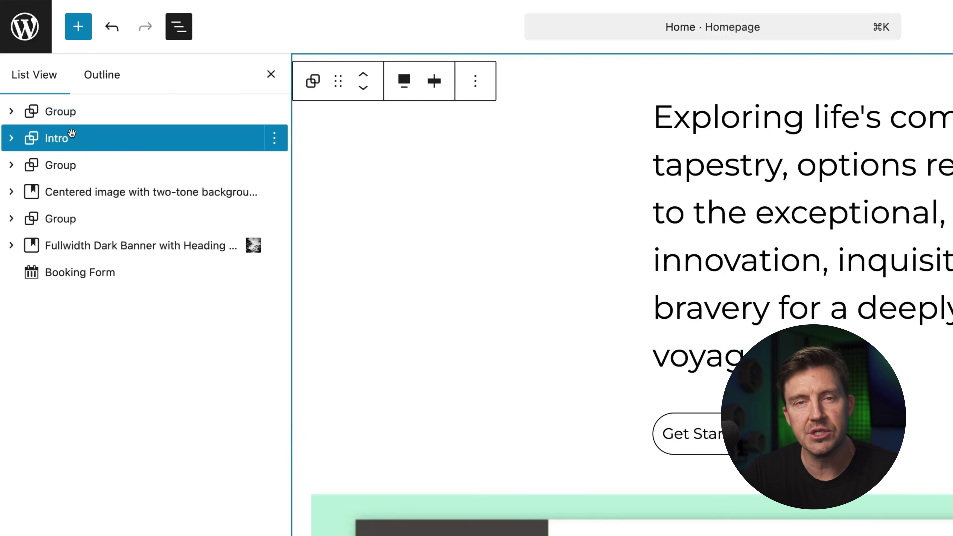
click(71, 165)
click(75, 192)
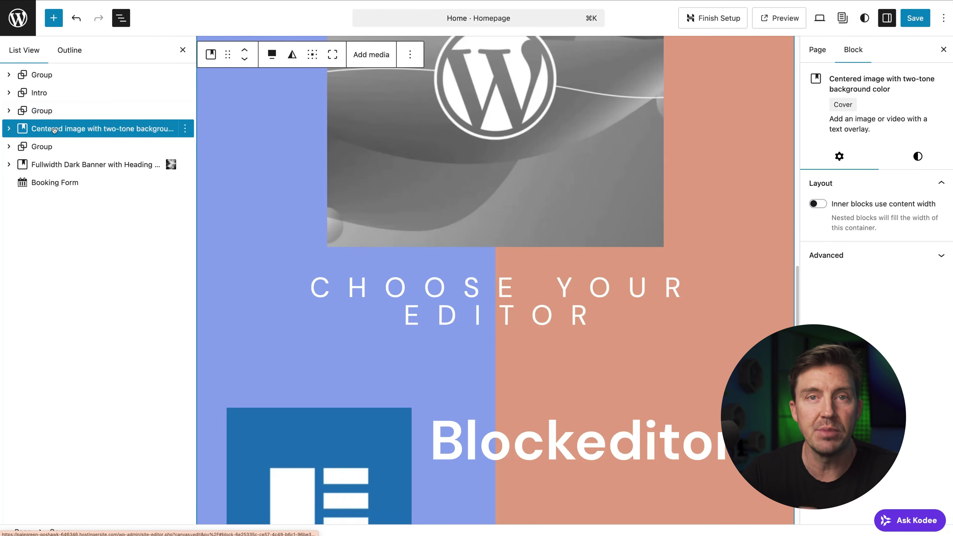
click(55, 146)
click(50, 162)
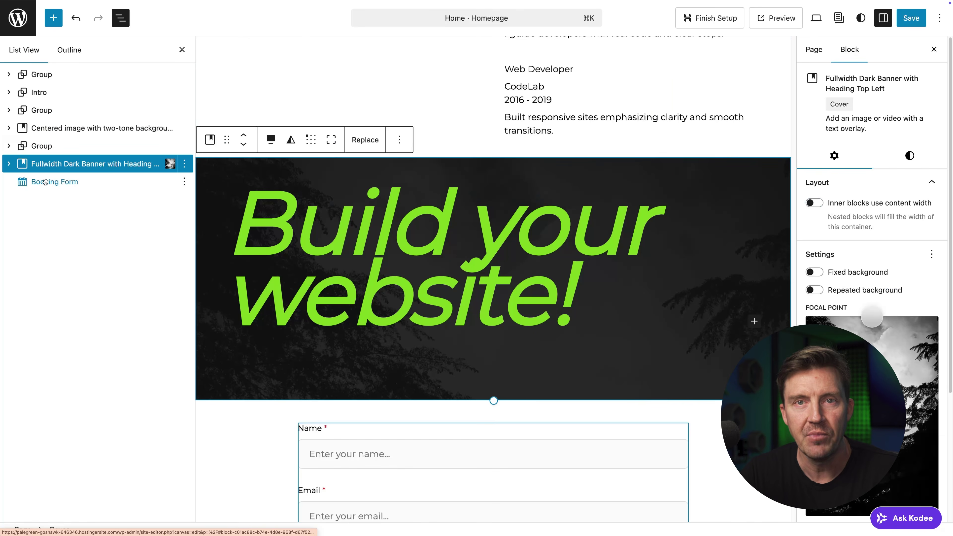
click(44, 182)
click(33, 163)
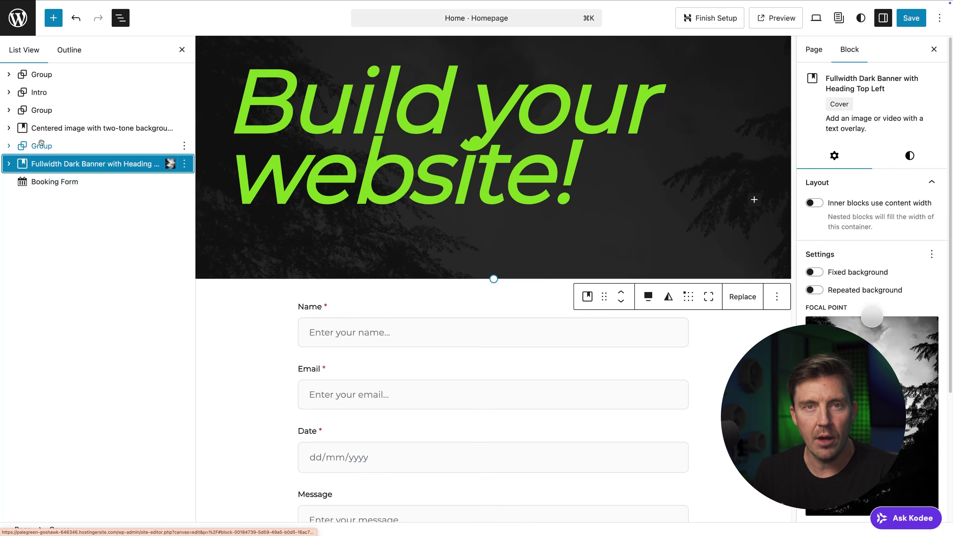
click(41, 146)
click(42, 128)
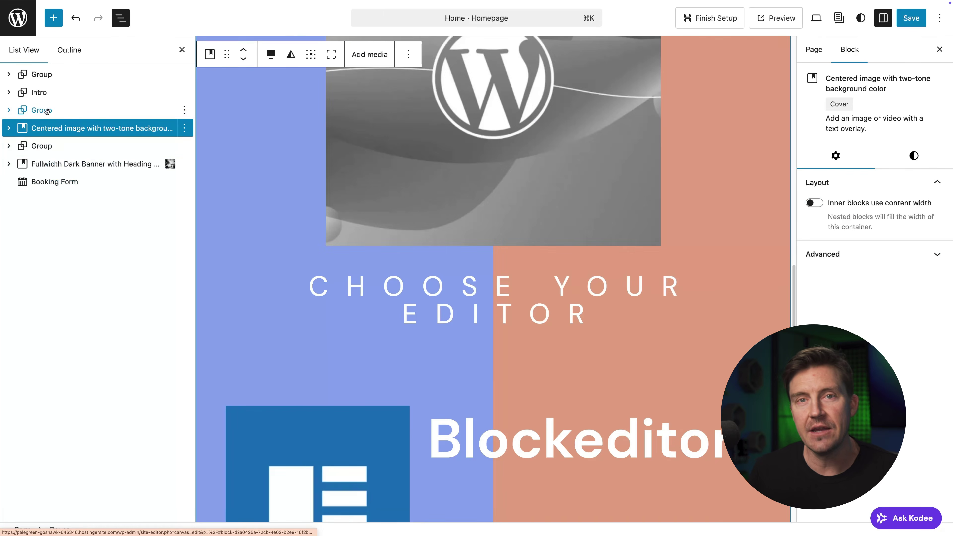
click(42, 110)
click(41, 92)
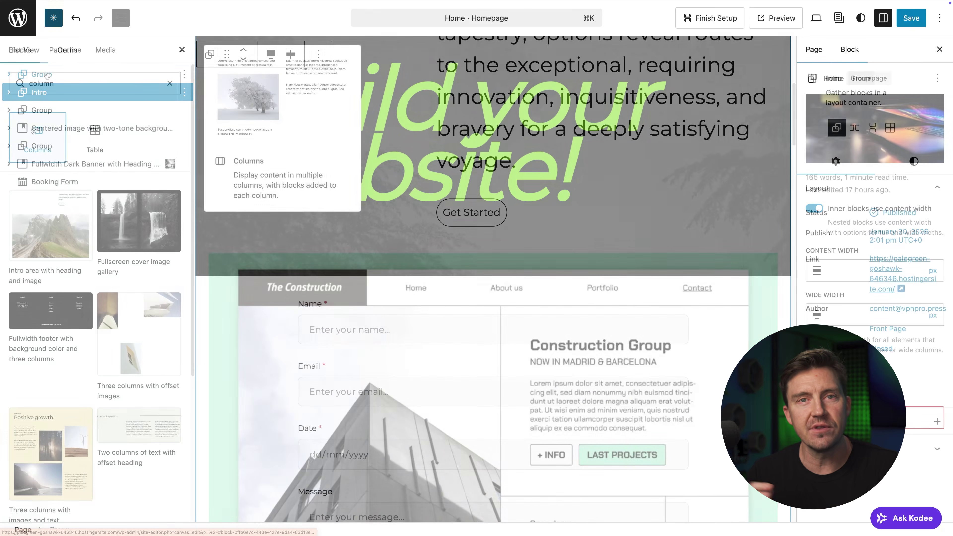
Insert a Columns block between the "Build your website!" banner and the booking form, using the 33 / 33 / 33 layout
drag(37, 136, 292, 228)
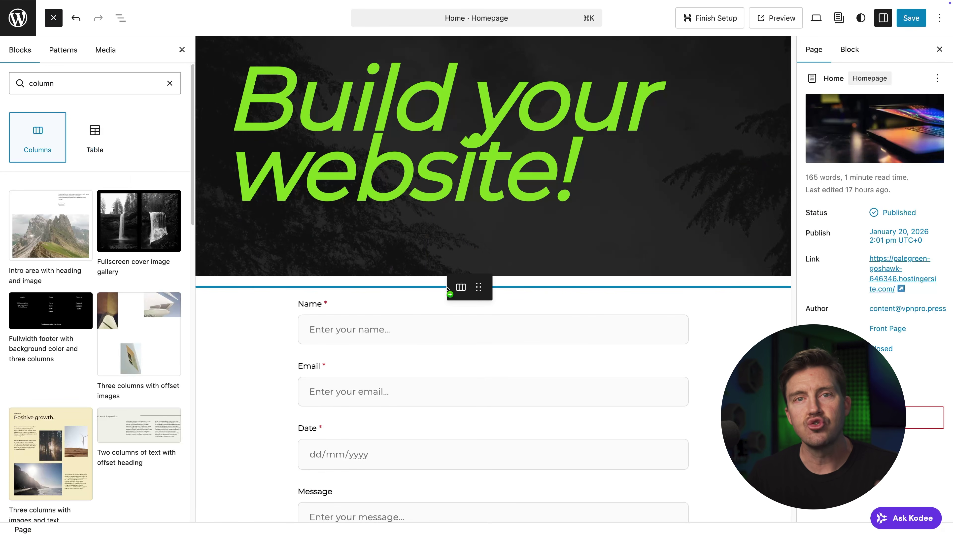
drag(448, 288, 447, 289)
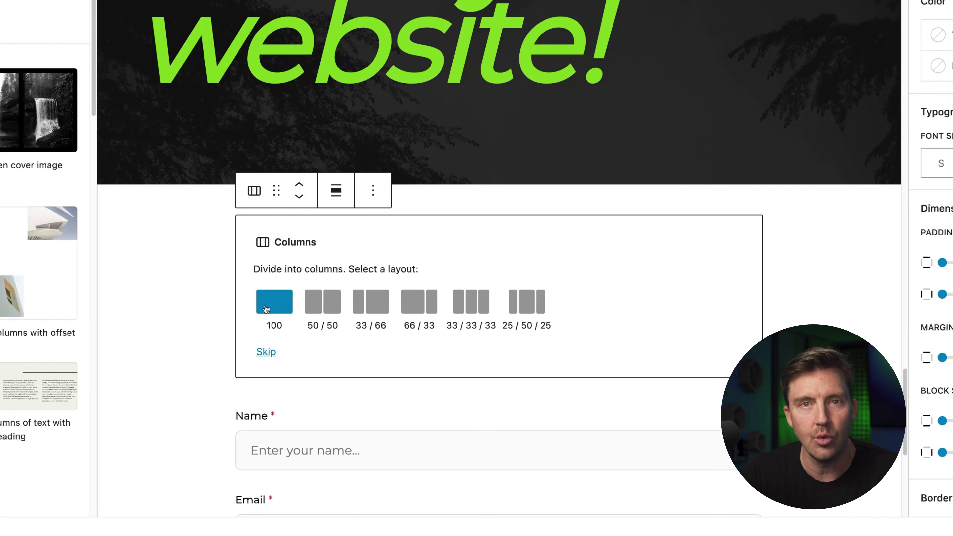
click(323, 364)
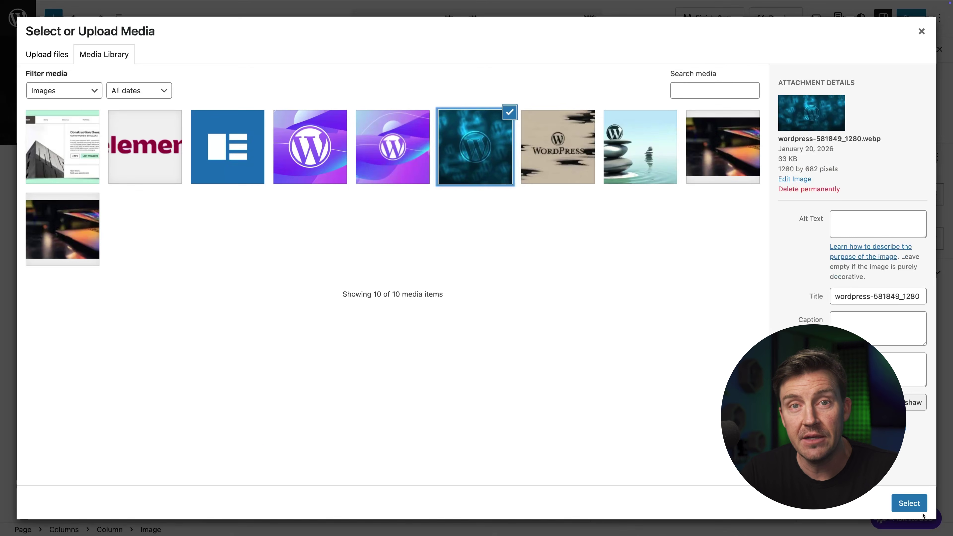
click(916, 509)
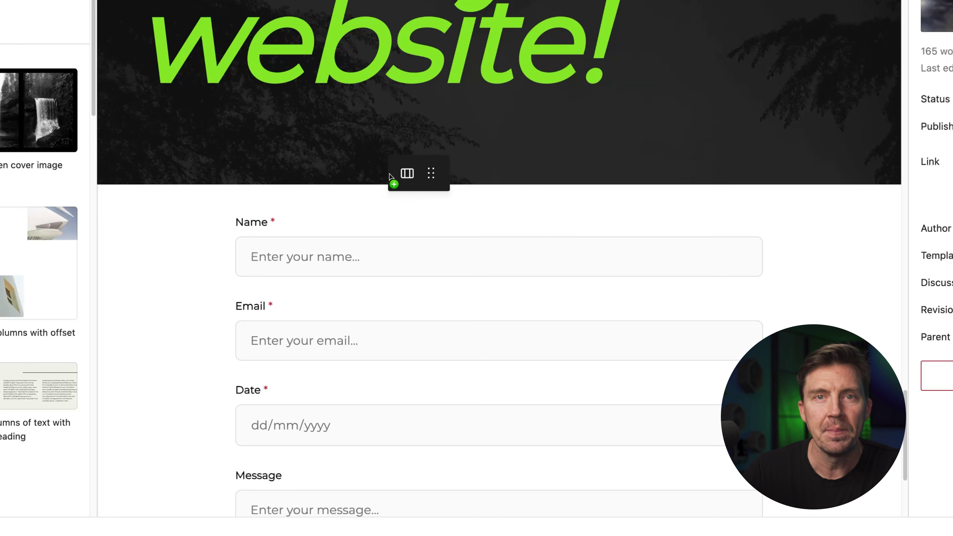
drag(404, 113, 394, 209)
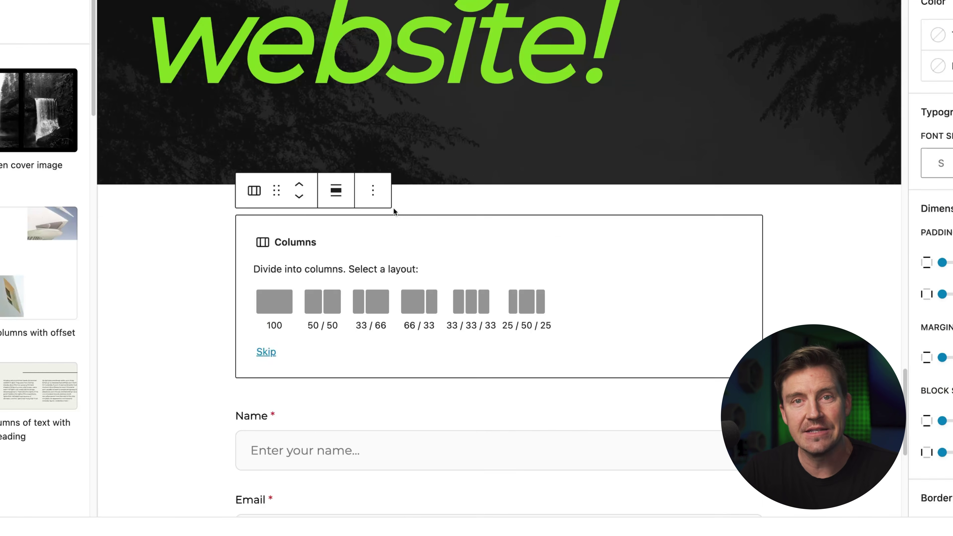
click(471, 309)
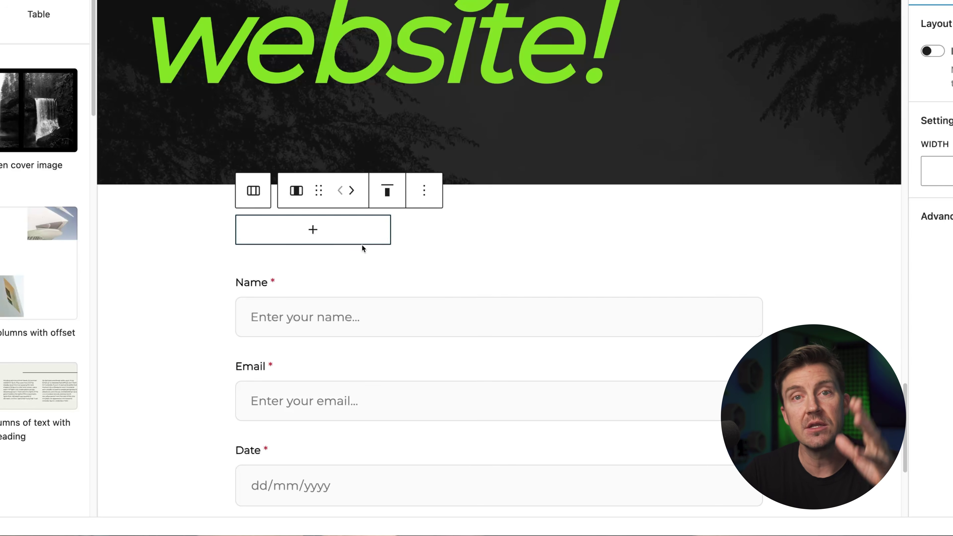
Add an Image block inside the new columns and fill it with wordpress-581849_1280.webp from the media library
click(368, 231)
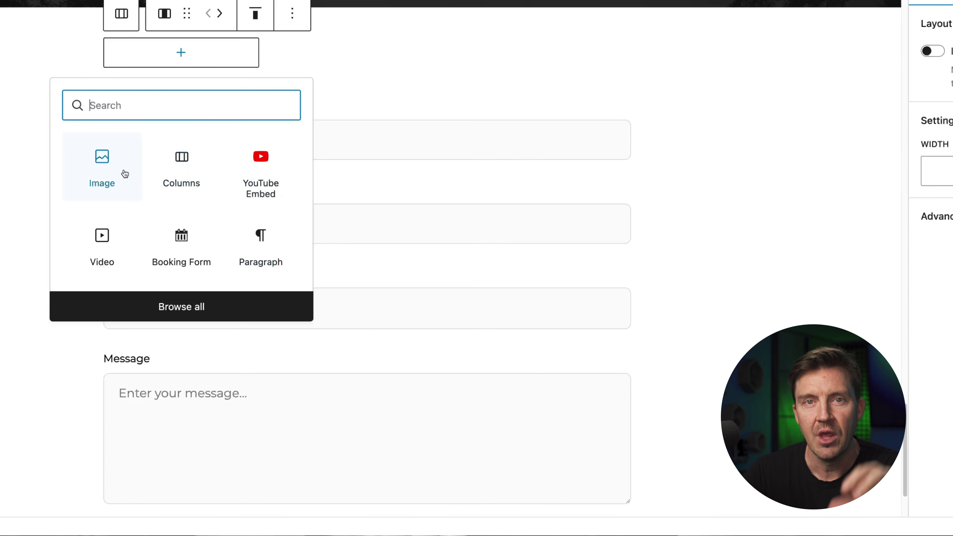
click(120, 173)
click(181, 143)
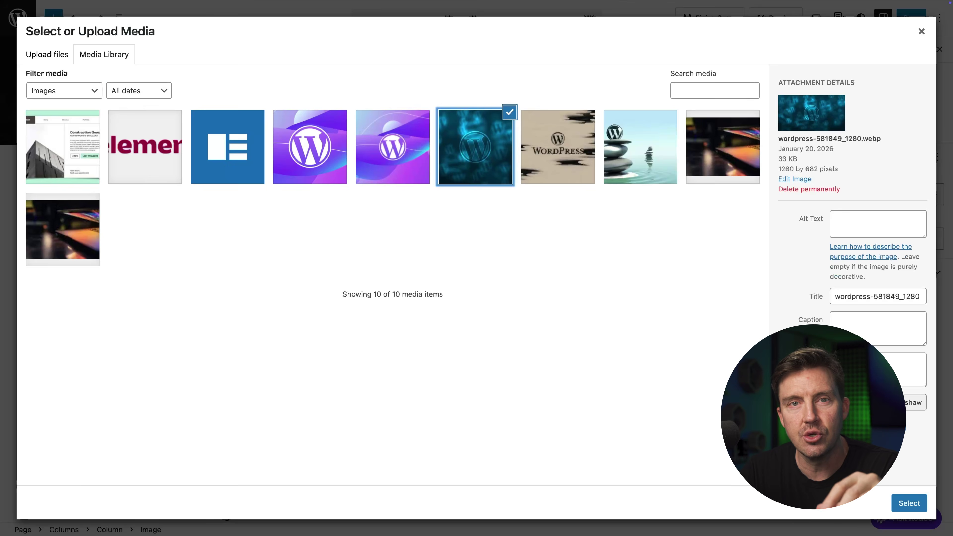
click(910, 503)
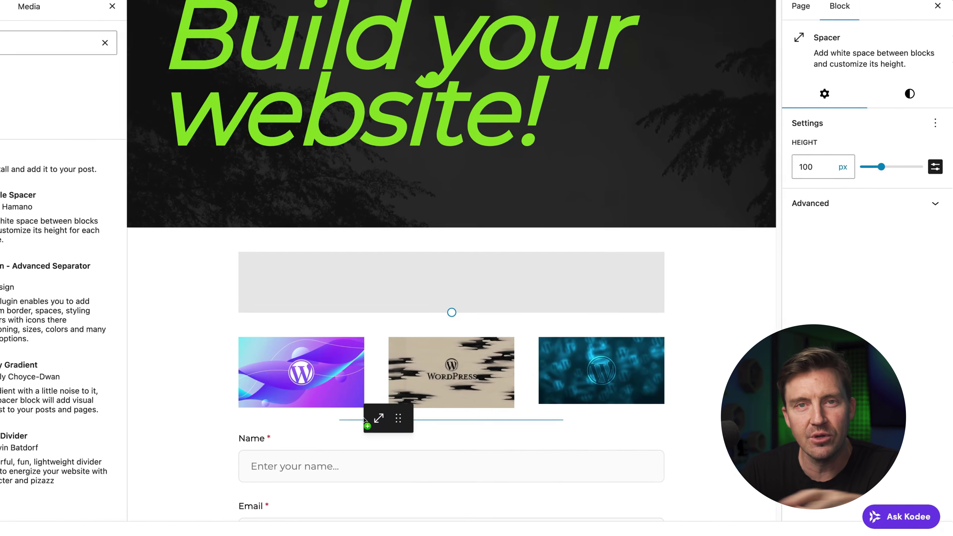
Add a Spacer block between the three-image row and the booking form, and reduce the height of the spacer above the images
drag(366, 423, 376, 420)
drag(882, 166, 867, 167)
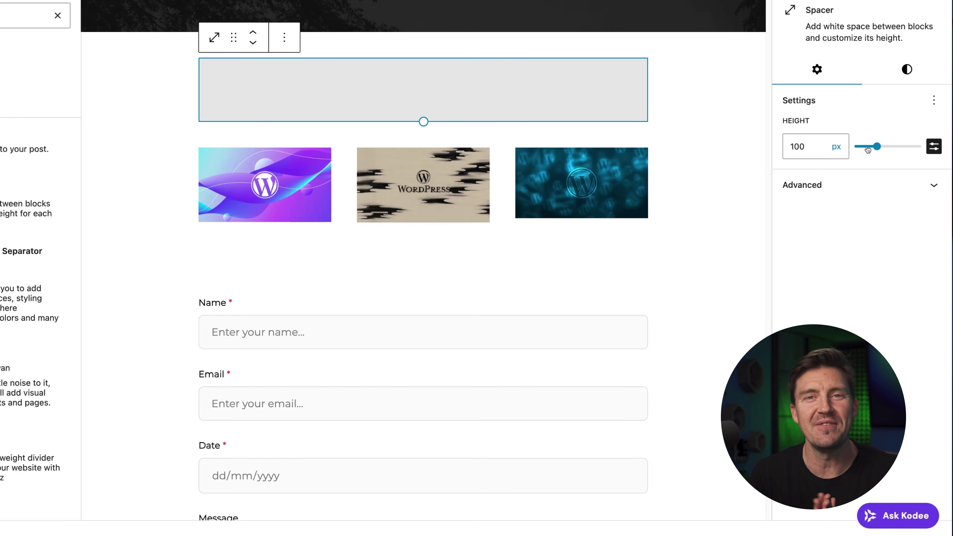
drag(868, 149, 863, 149)
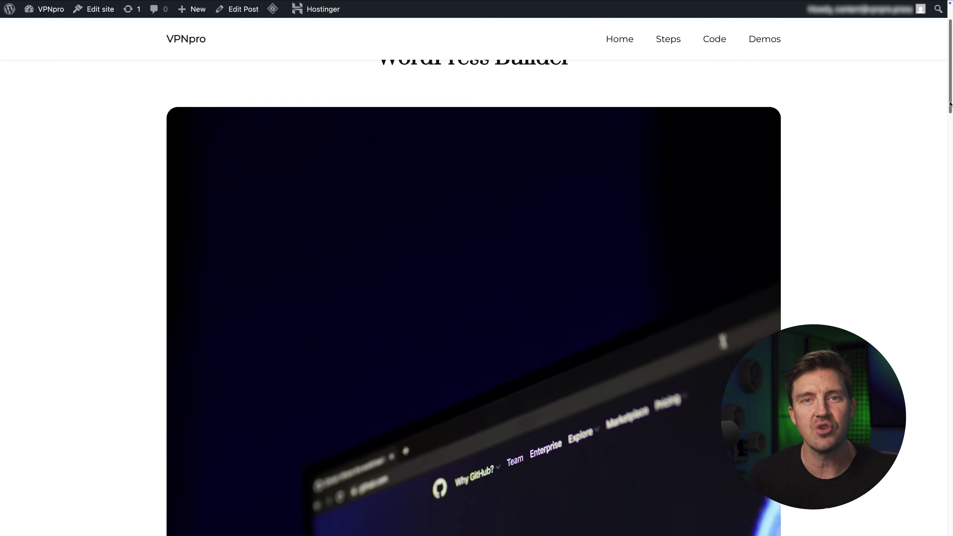
Look over the published post, open the Hostinger Tools settings and review the LLM Optimization, Maintenance and Security options
scroll(936, 219, down, 10)
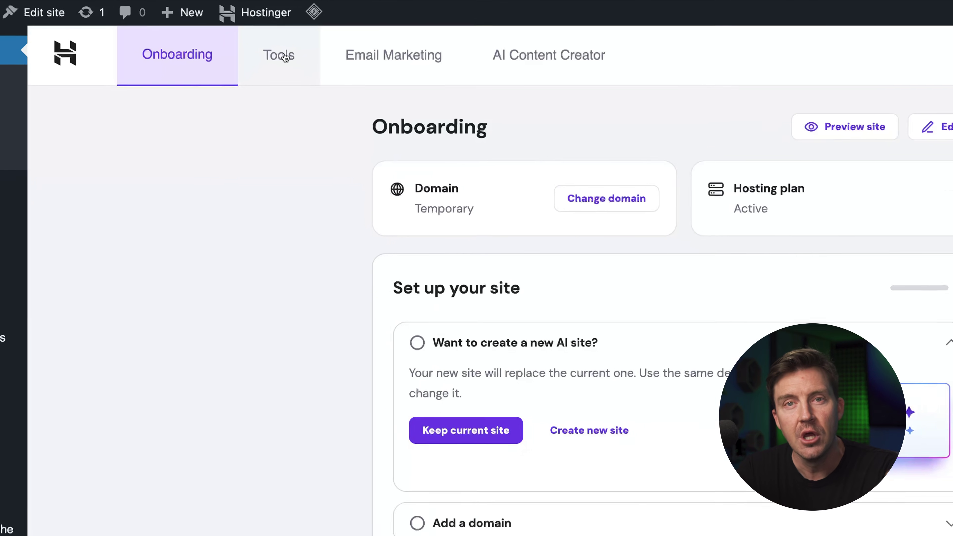
click(256, 37)
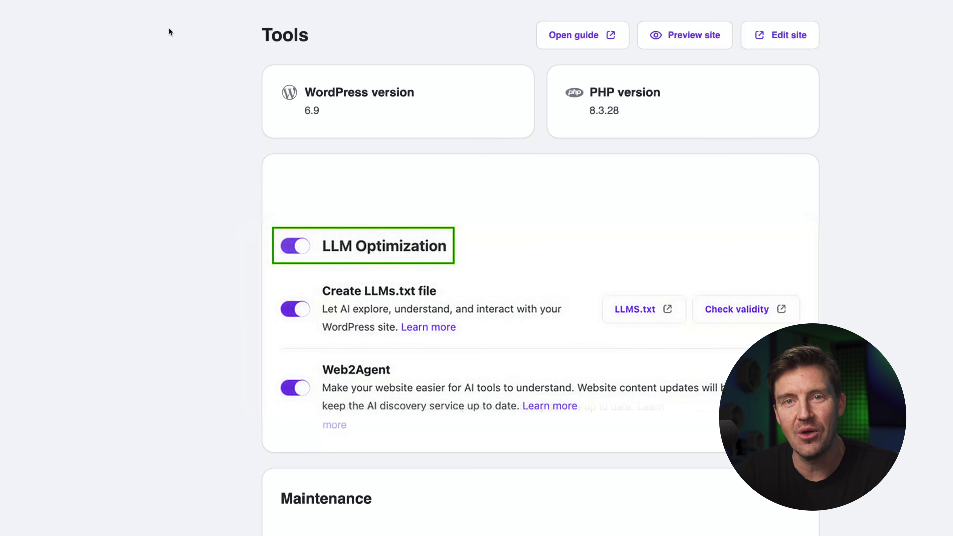
scroll(826, 162, down, 15)
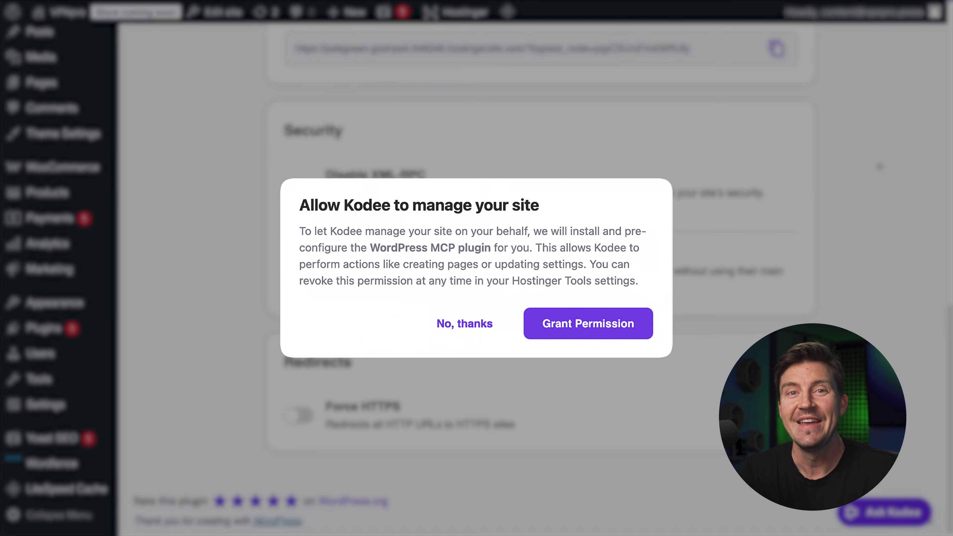
Finish the Kodee prompt with "your logo.", submit it, and review the generated logo suggestion and content
text(your logo.)
key(Return)
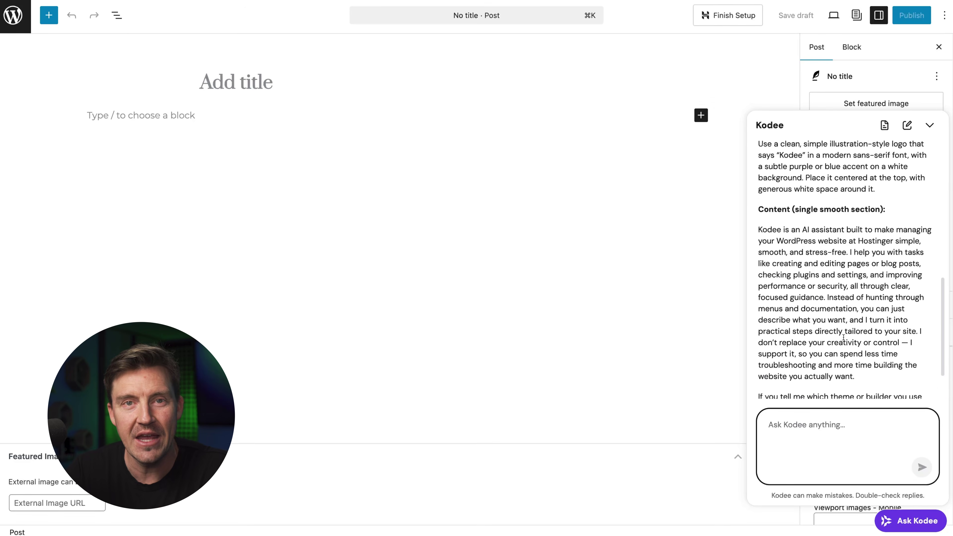
scroll(784, 256, up, 5)
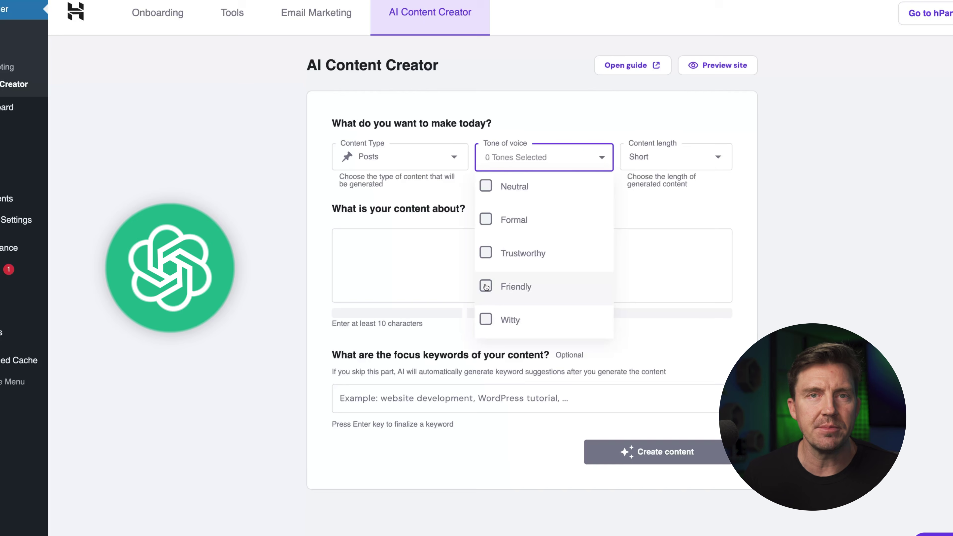
Generate a Medium-length post on Hostinger WordPress Builder, focusing on ease of use, drag-and-drop editing, built-in hosting, and fast setup for beginners
click(665, 160)
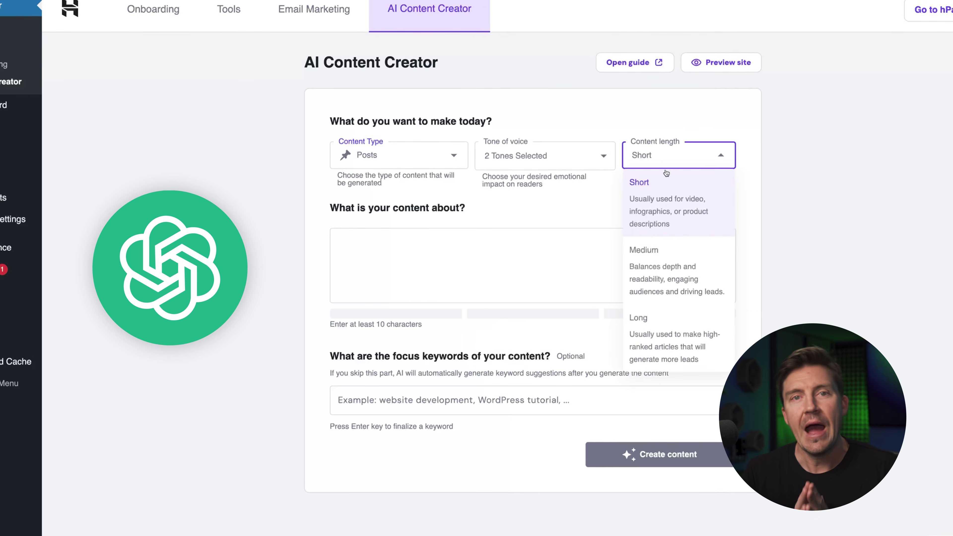
click(667, 256)
click(261, 261)
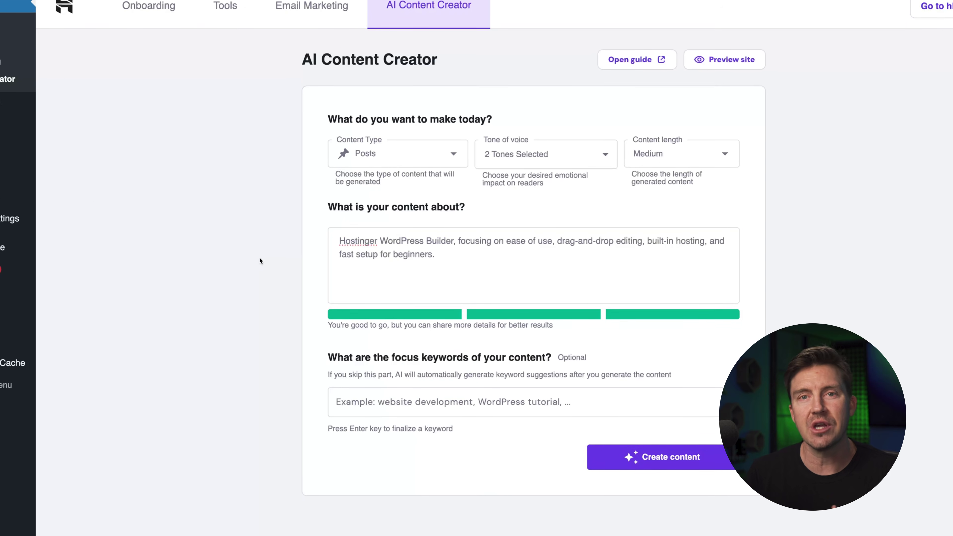
click(642, 458)
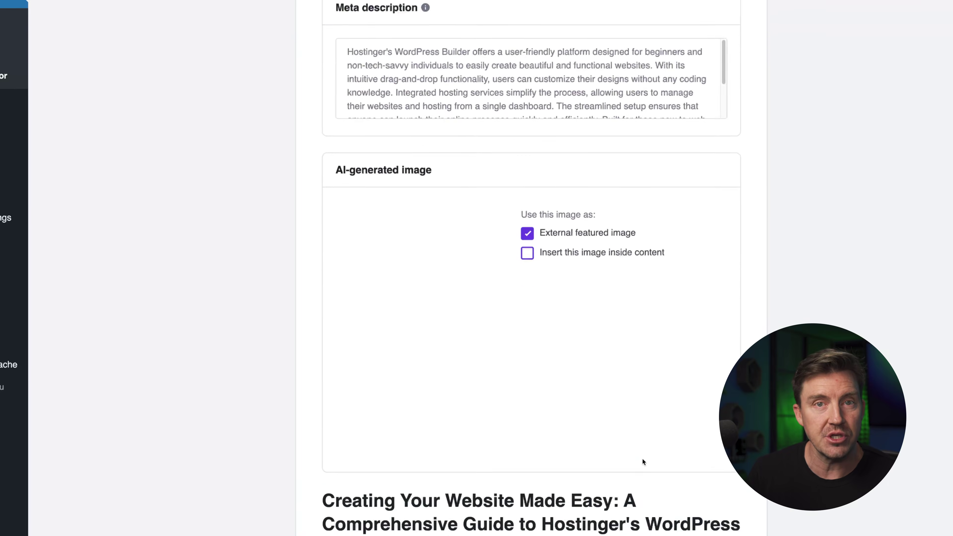
Review the generated article through its "Fast Setup: Get Started in No Time" section and publish it
scroll(372, 385, down, 15)
scroll(474, 371, down, 20)
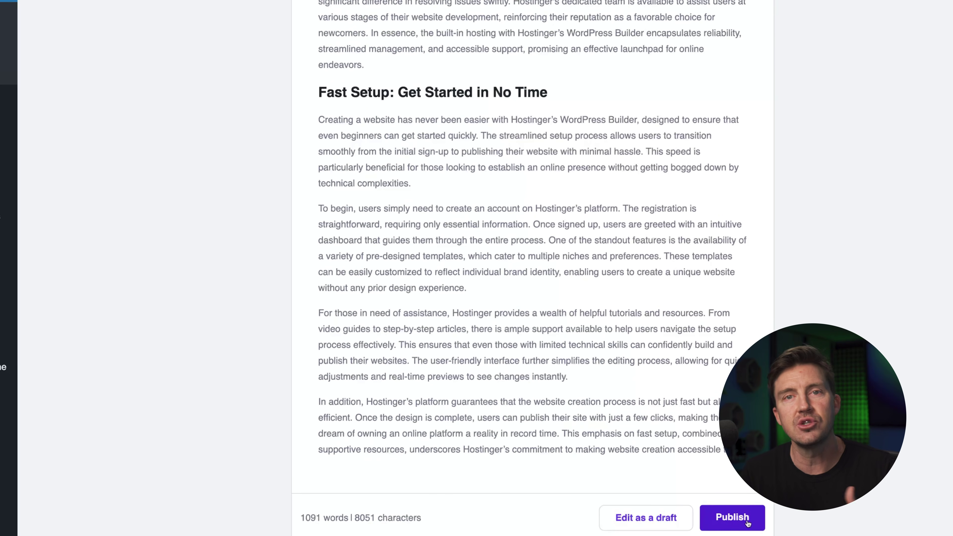
click(723, 515)
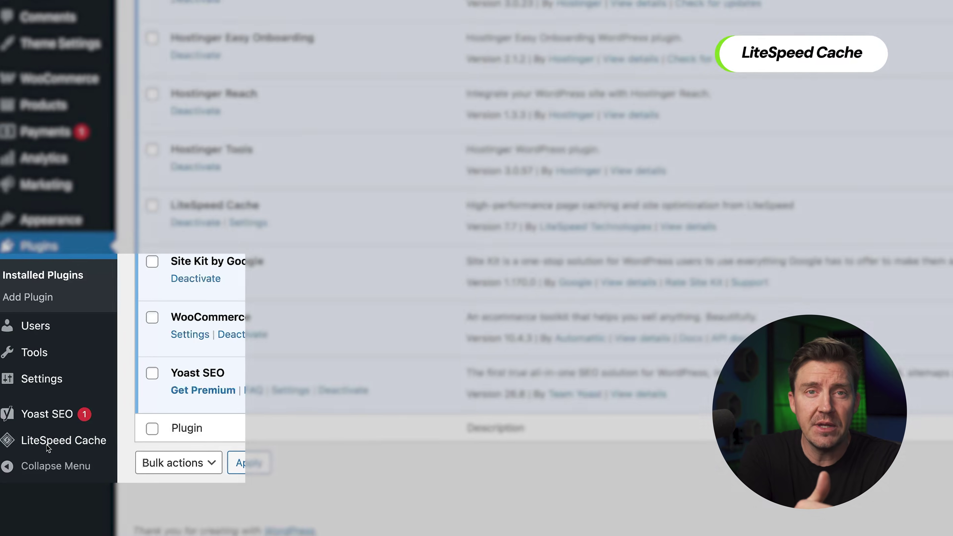
Open the LiteSpeed Cache dashboard
mouse_move(48, 447)
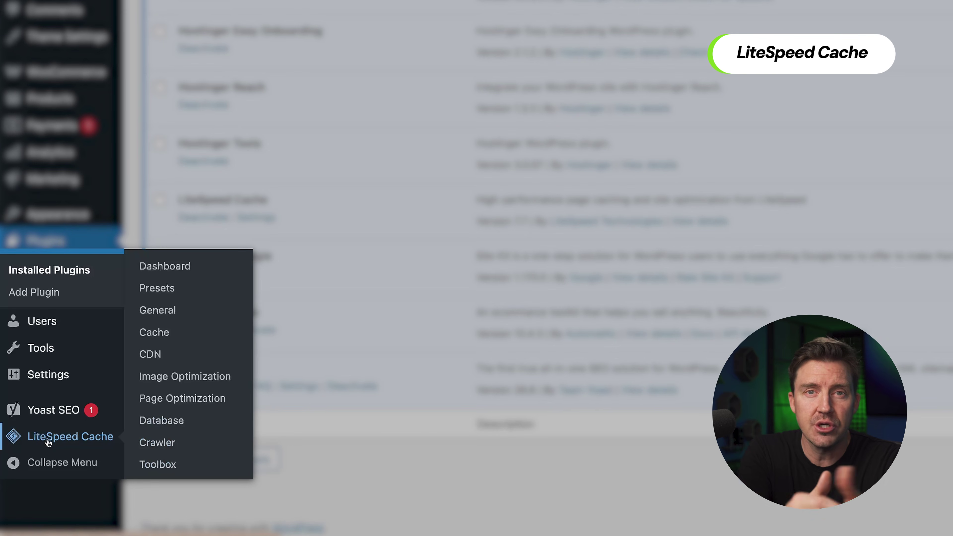
click(180, 269)
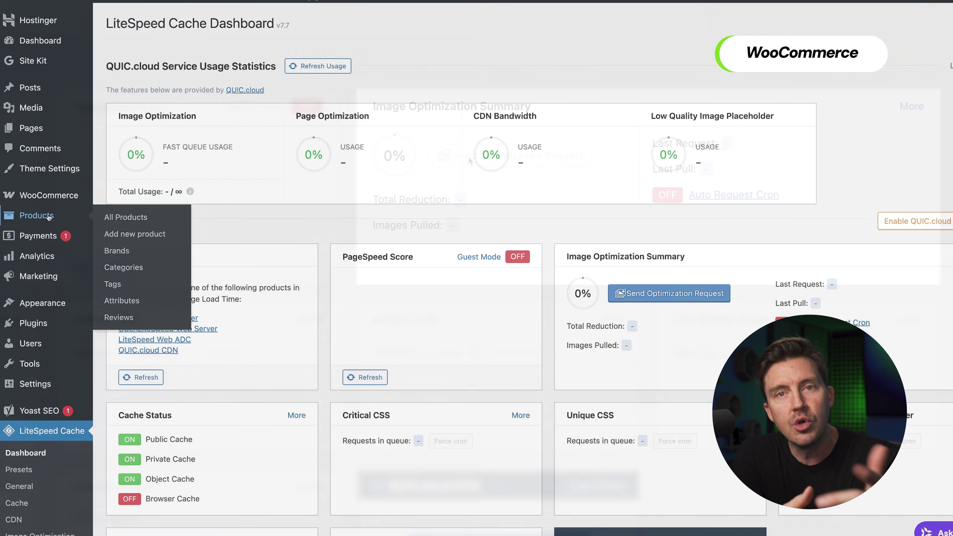
Open the WooCommerce home page and look through its store setup suggestions and stats overview
mouse_move(80, 175)
click(141, 171)
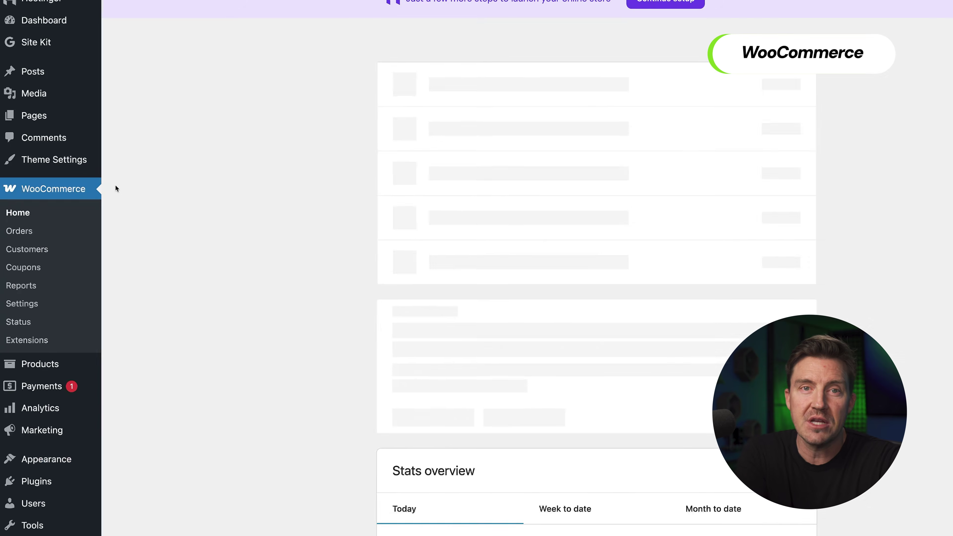
scroll(487, 263, down, 6)
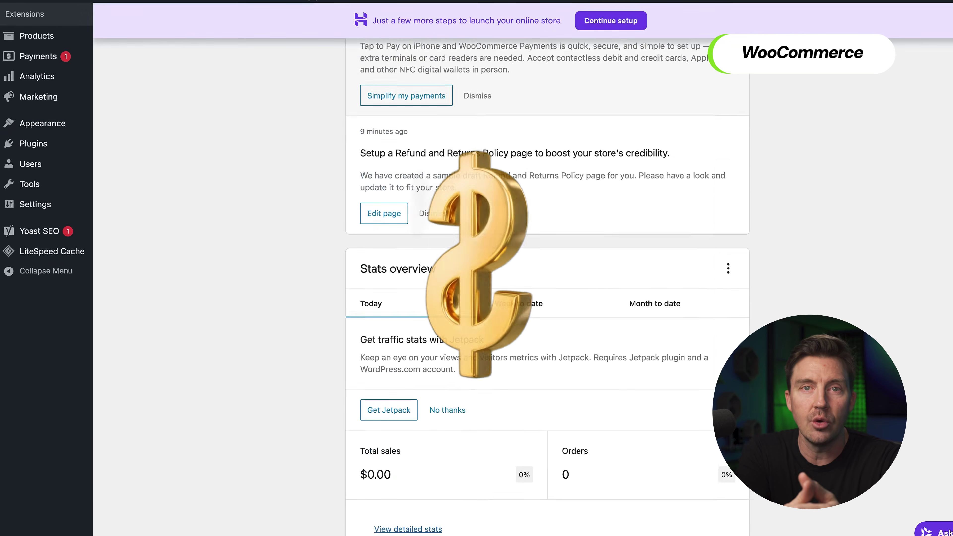
Open the Site Kit dashboard, and look over the Site Kit setup card and SEO scores in the Yoast SEO dashboard
scroll(488, 263, down, 3)
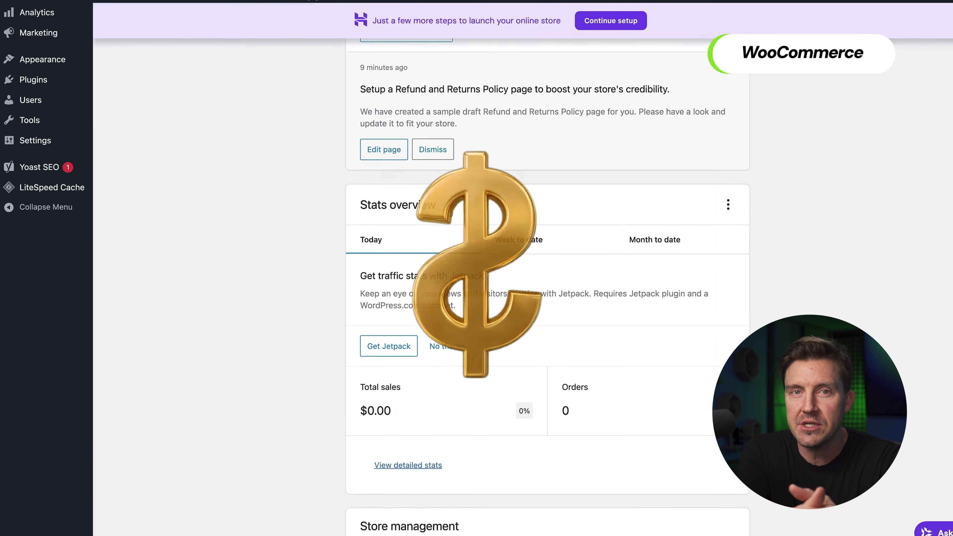
mouse_move(92, 108)
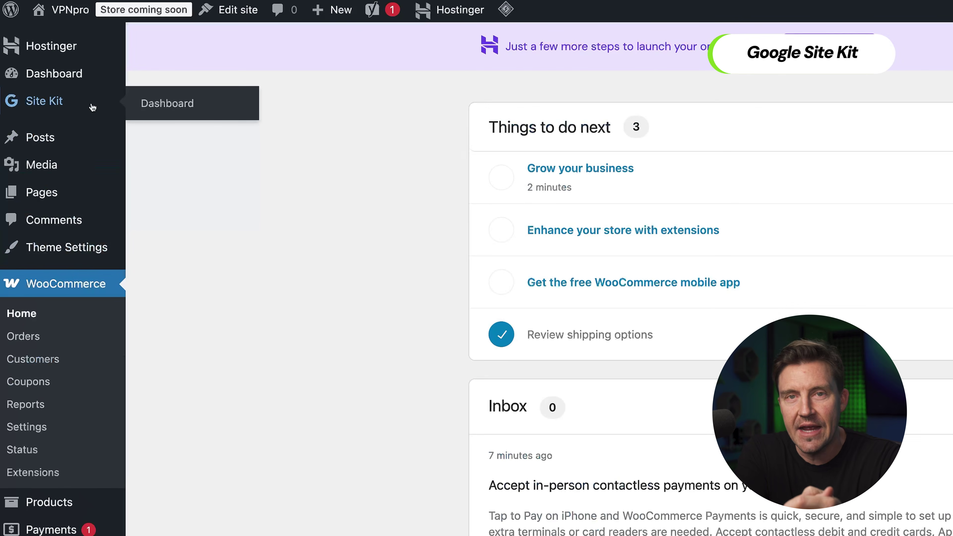
click(159, 106)
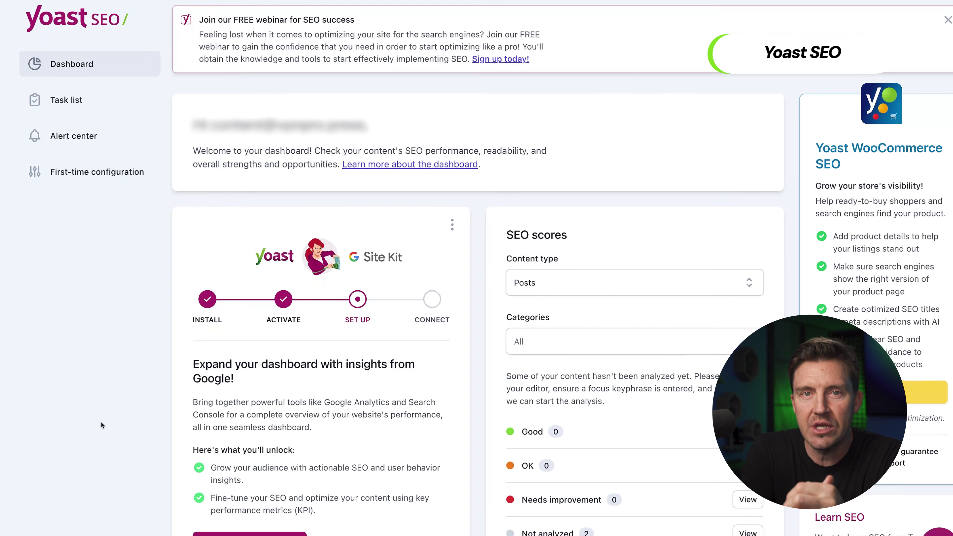
scroll(101, 422, down, 12)
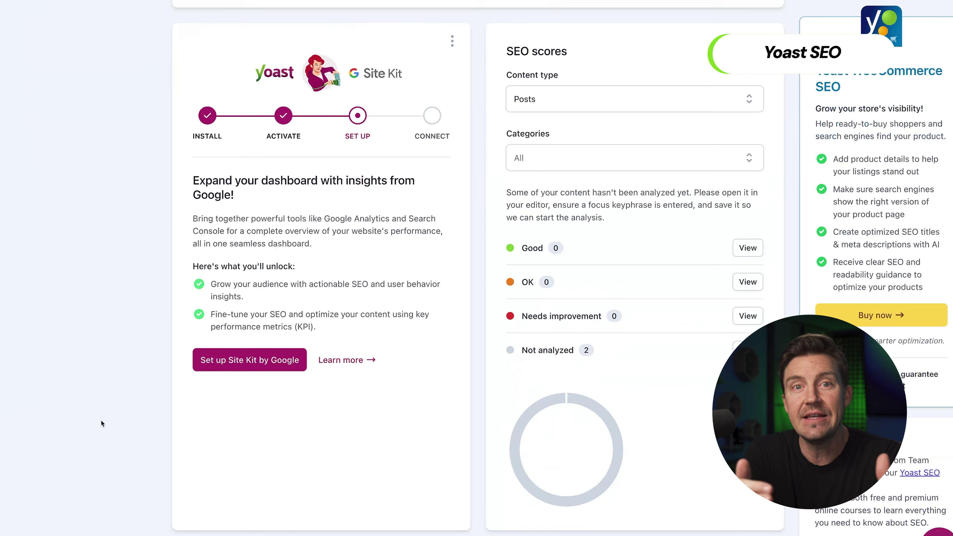
scroll(101, 425, down, 10)
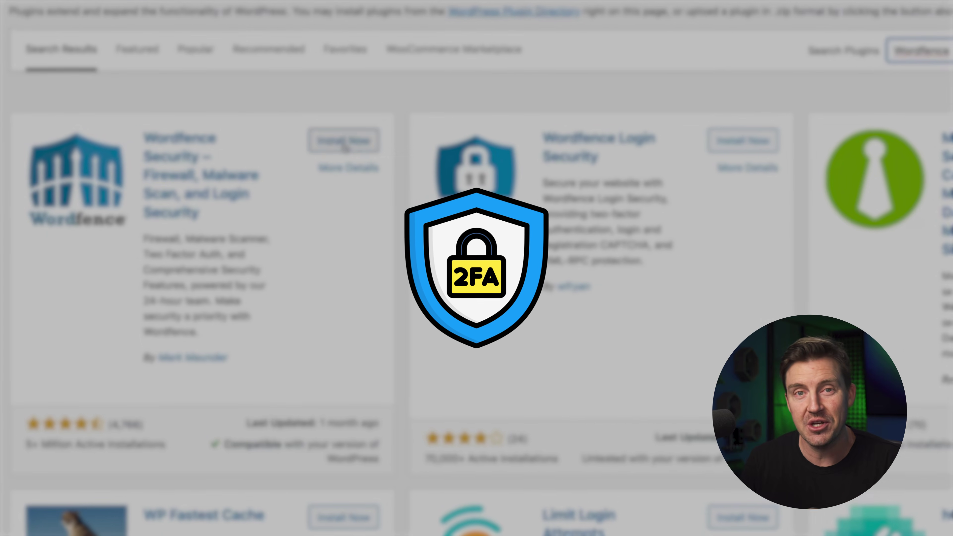
Install and activate the Wordfence Security – Firewall, Malware Scan, and Login Security plugin
click(344, 142)
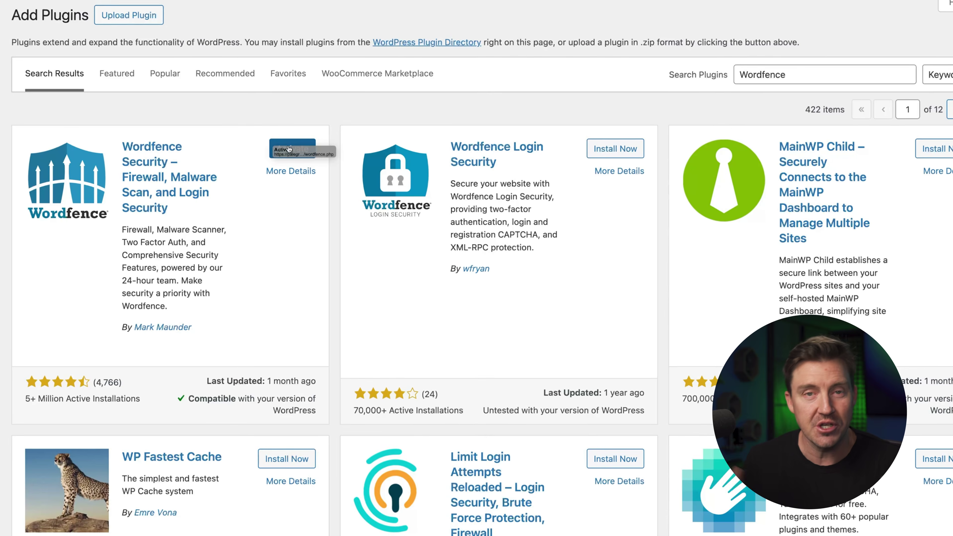
click(289, 149)
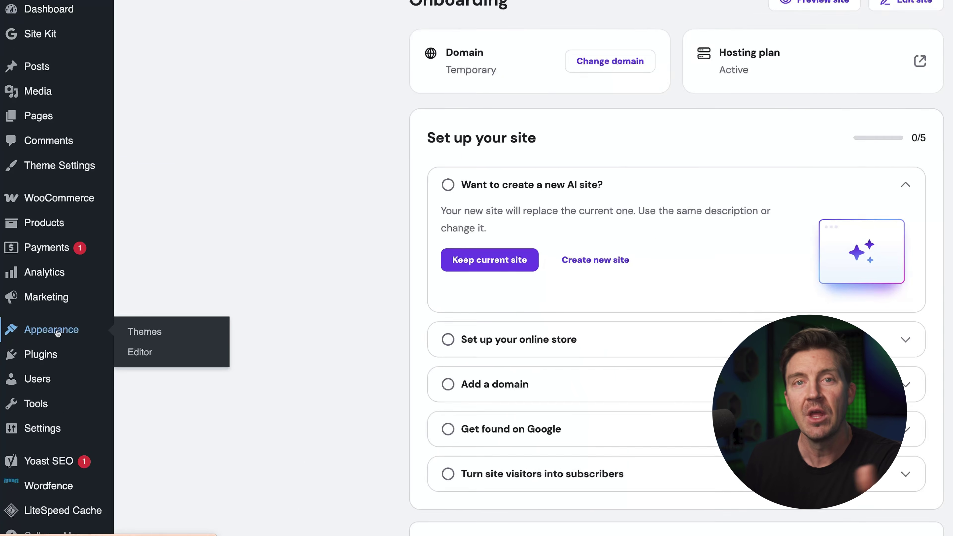
Open the active Hostinger AI theme for customization and view its color palette in the site styles
click(49, 355)
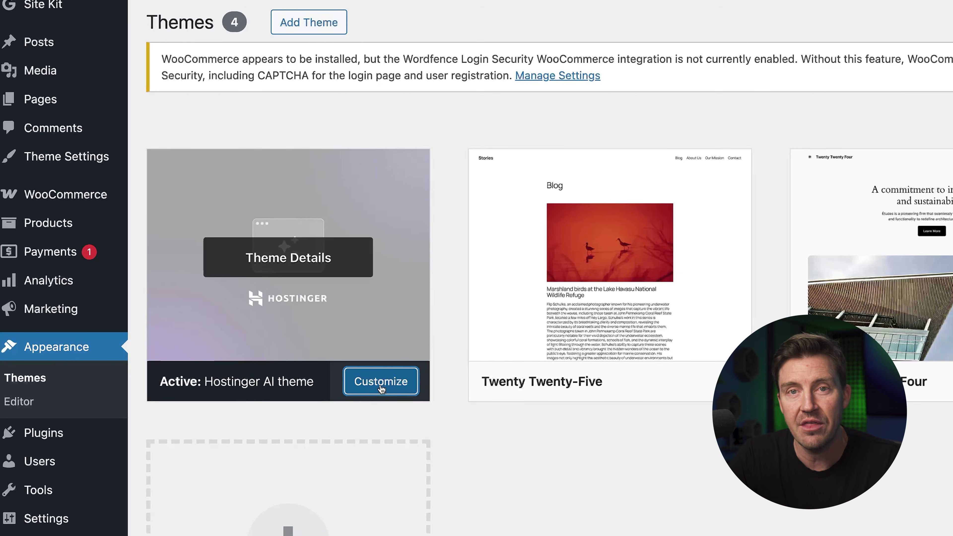
click(381, 382)
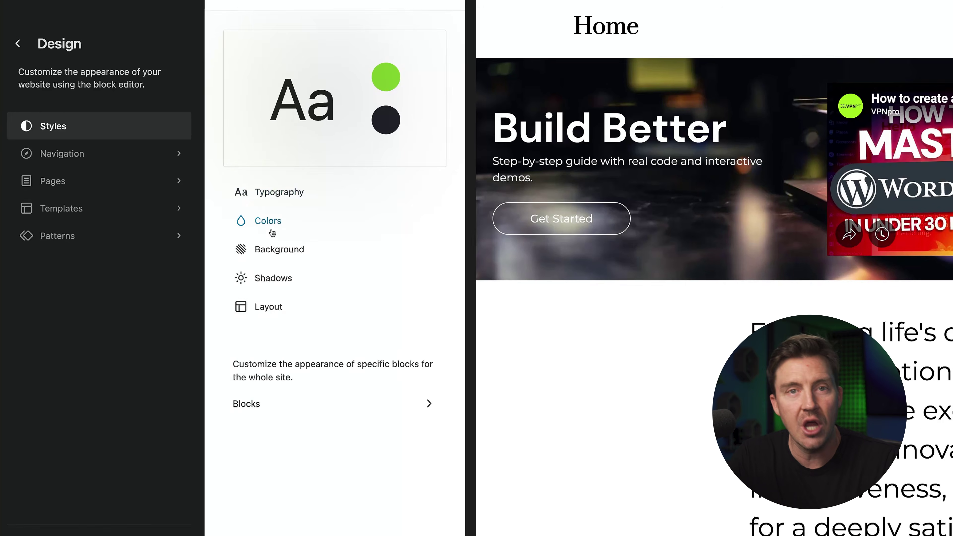
click(290, 239)
click(372, 150)
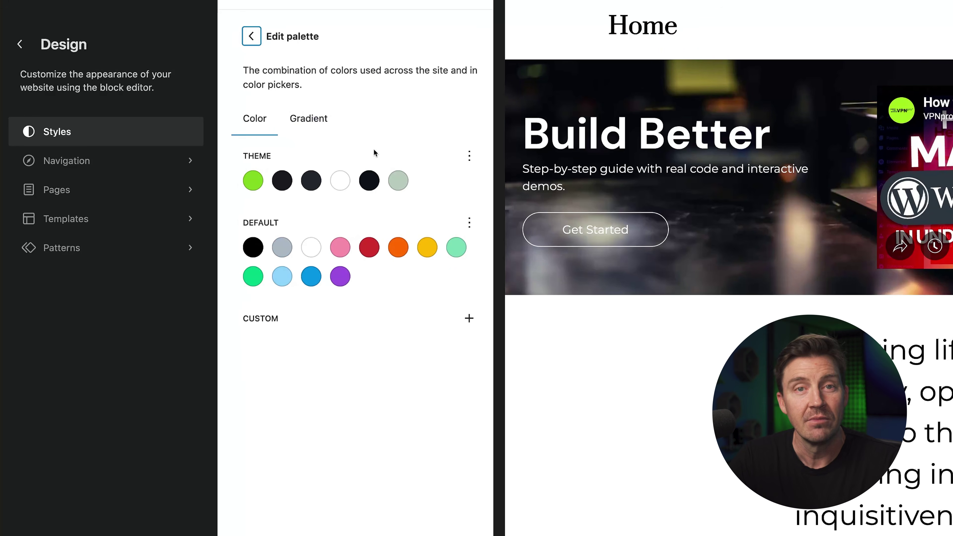
click(242, 183)
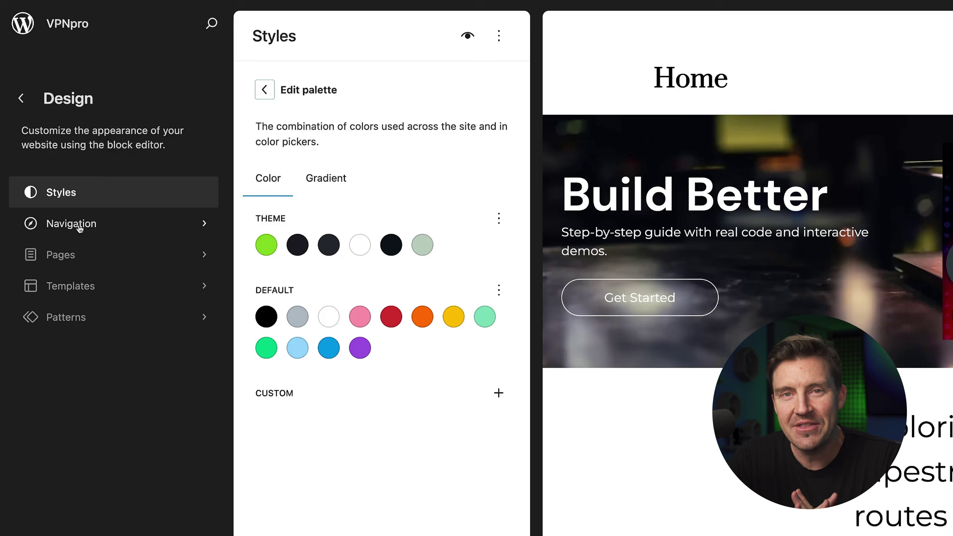
Look at the site's AI menu navigation and browse the full list of templates
click(79, 222)
click(71, 211)
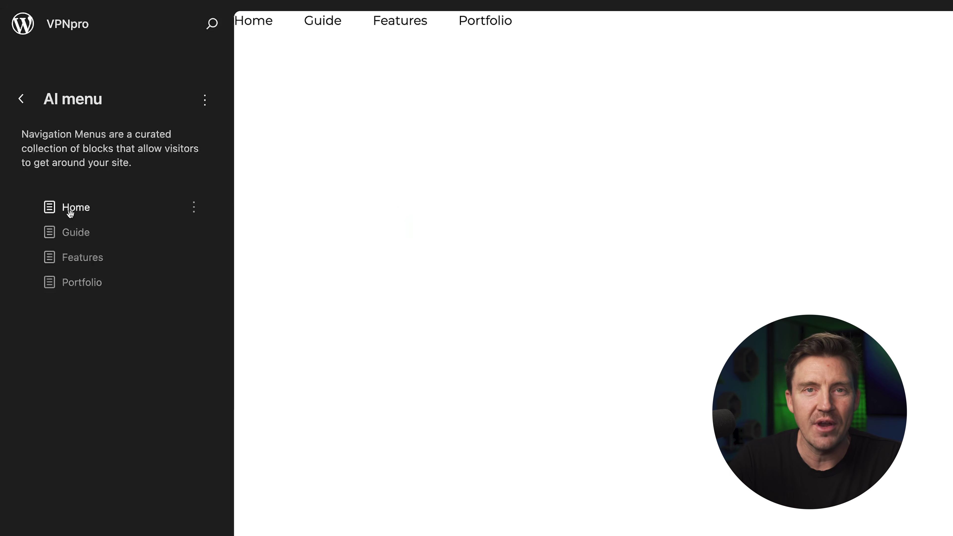
click(26, 109)
click(79, 181)
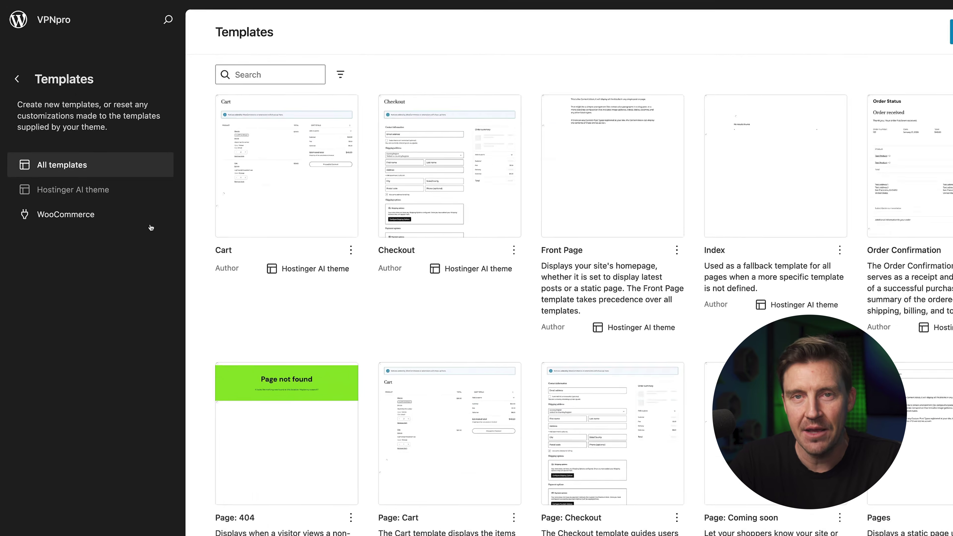
click(101, 172)
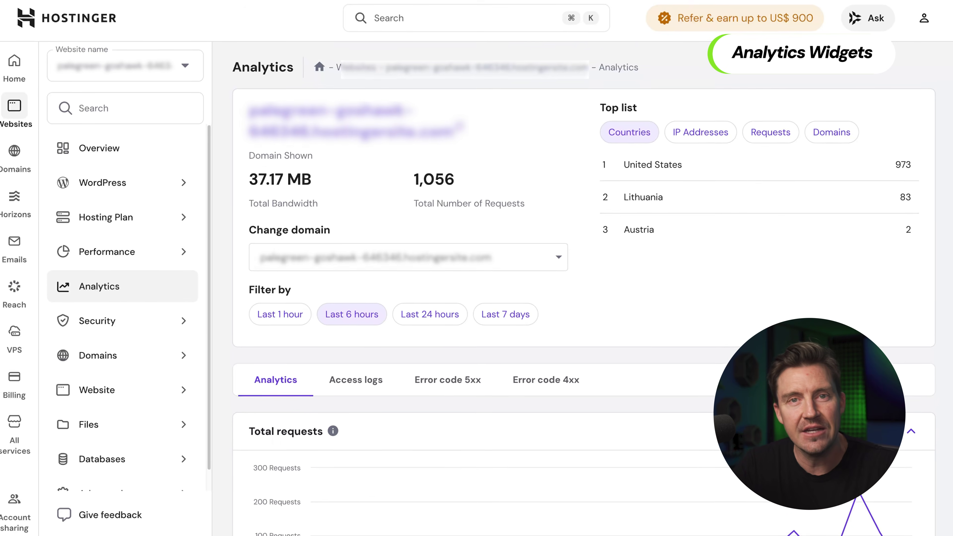
Review the site's traffic analytics and its desktop Page Speed results in the Hostinger panel
scroll(713, 338, down, 5)
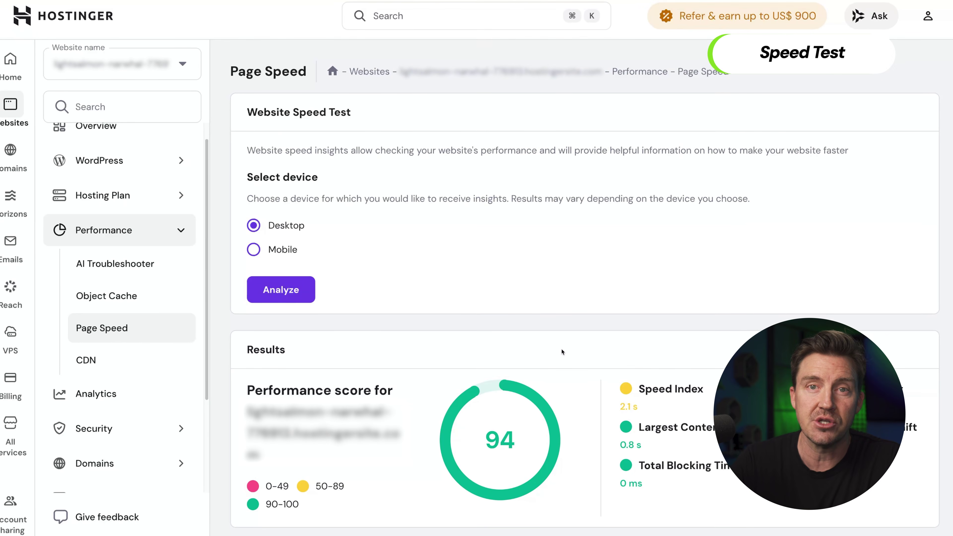
scroll(567, 352, down, 2)
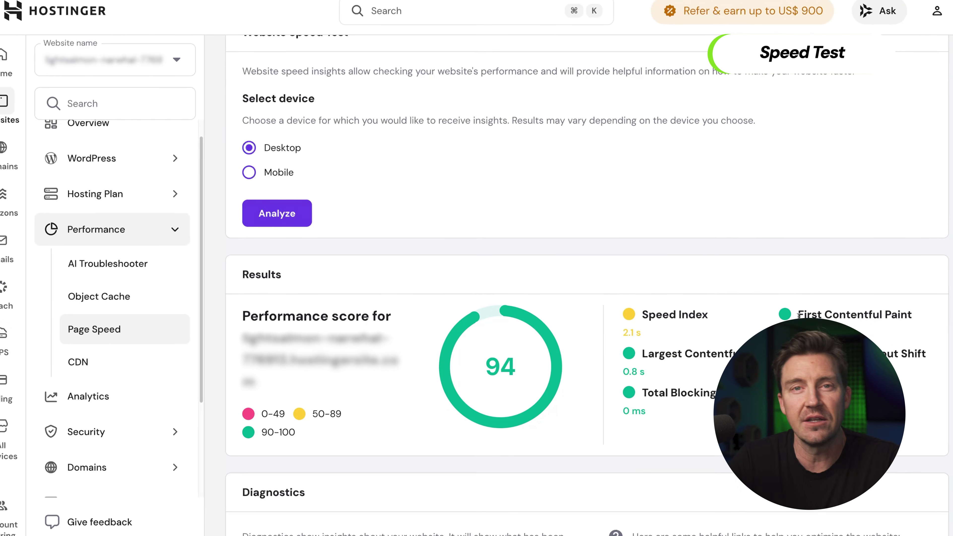
scroll(586, 301, down, 2)
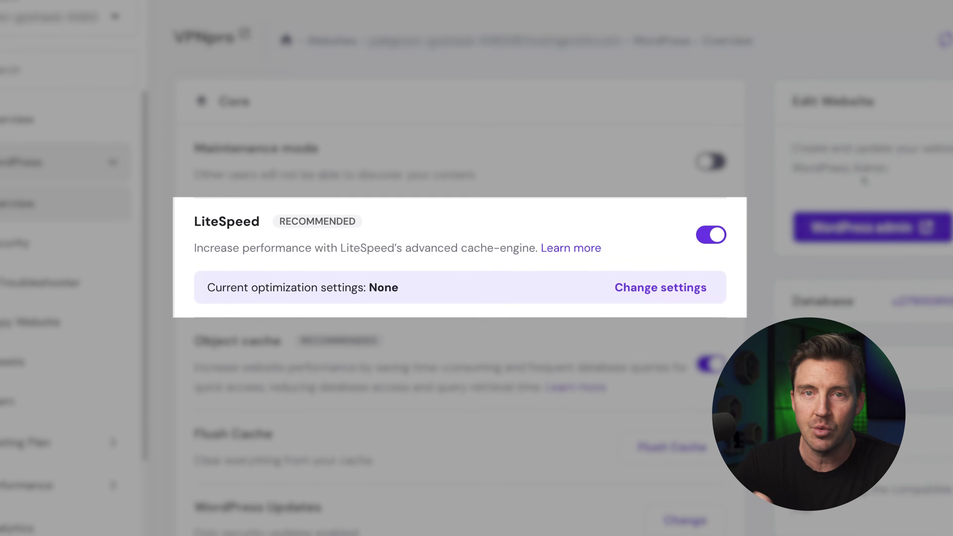
Compare the LiteSpeed optimization presets and apply the Advanced preset to the site
scroll(865, 181, down, 1)
scroll(864, 181, up, 1)
scroll(612, 285, down, 5)
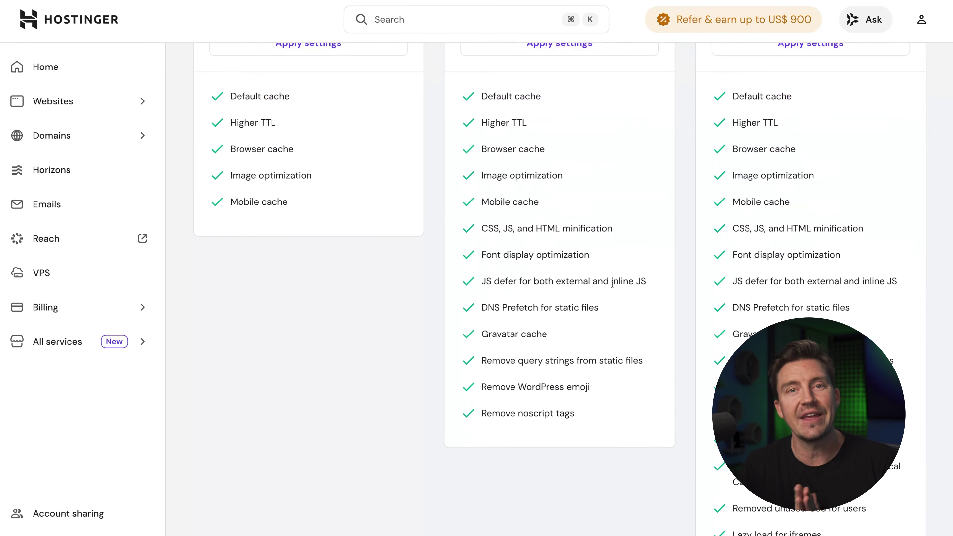
scroll(612, 285, up, 5)
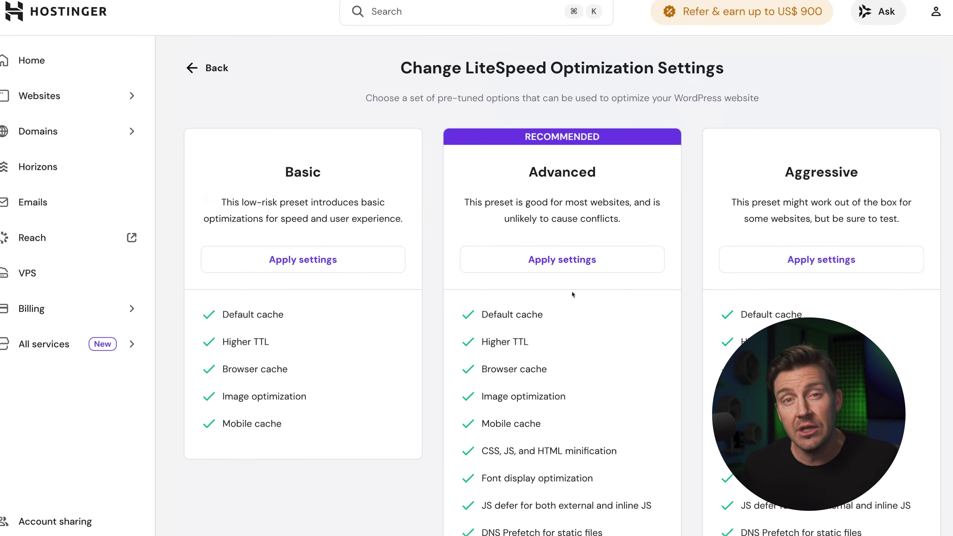
scroll(573, 293, down, 5)
scroll(574, 293, up, 3)
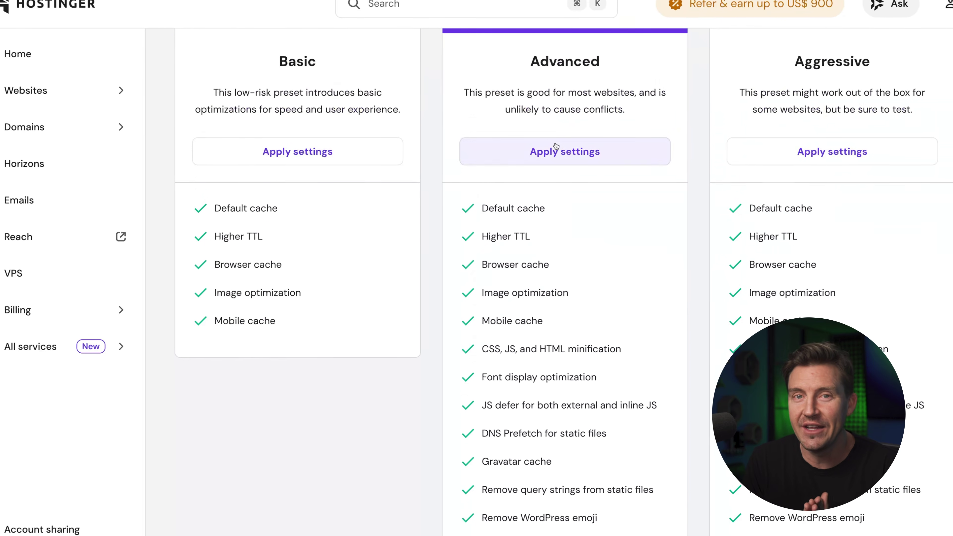
click(556, 146)
click(628, 350)
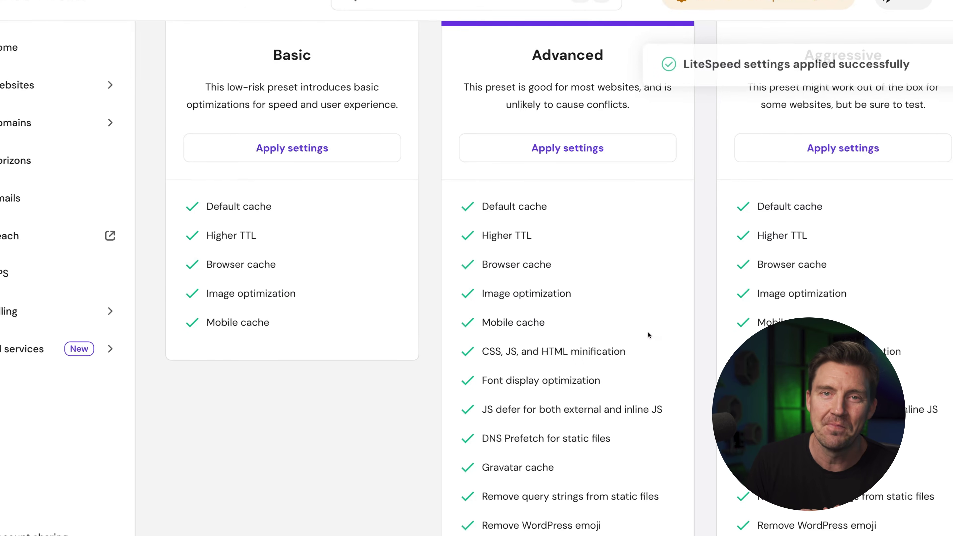
scroll(536, 338, up, 3)
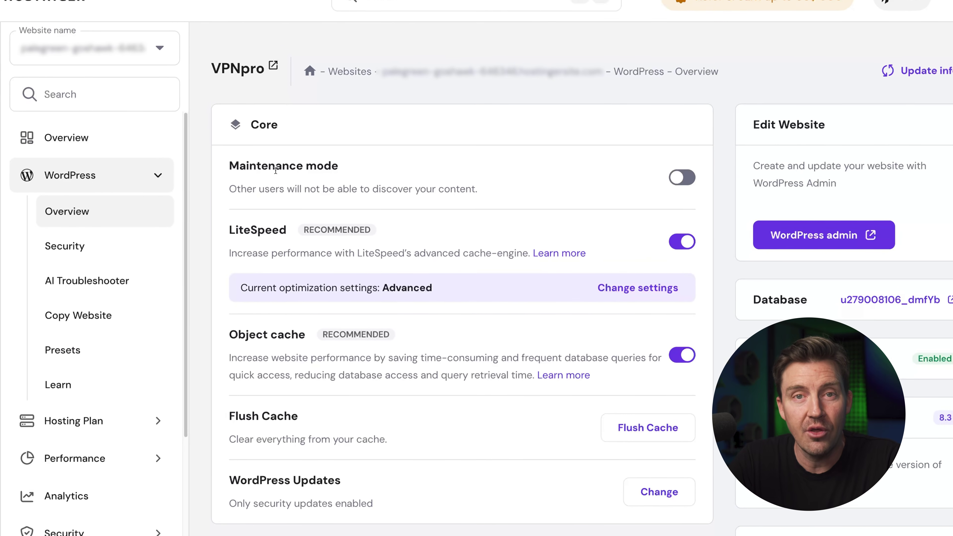
Turn on Maintenance mode for the VPNpro site in its WordPress overview
drag(229, 167, 414, 172)
click(415, 173)
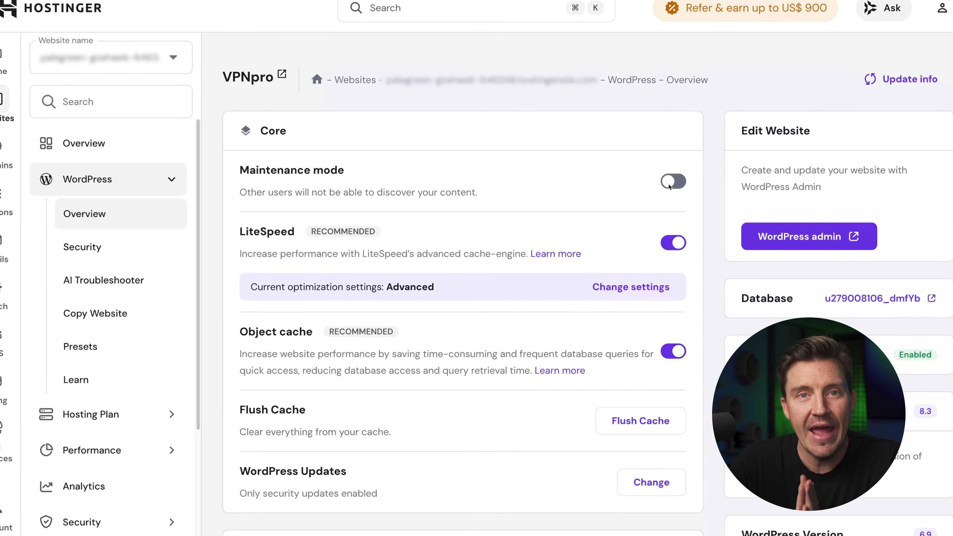
click(670, 181)
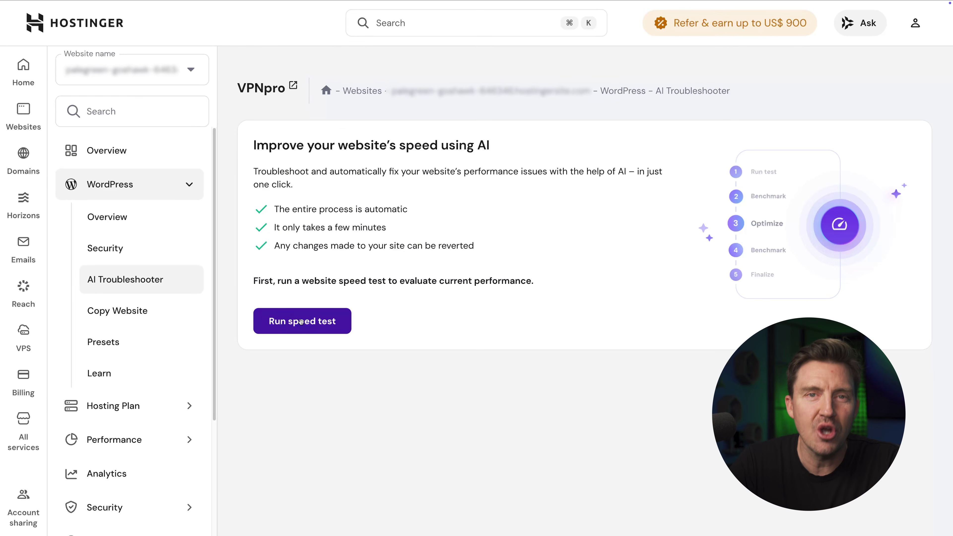
Run the AI Troubleshooter speed test and start the recommended LiteSpeed and database performance optimization
click(301, 322)
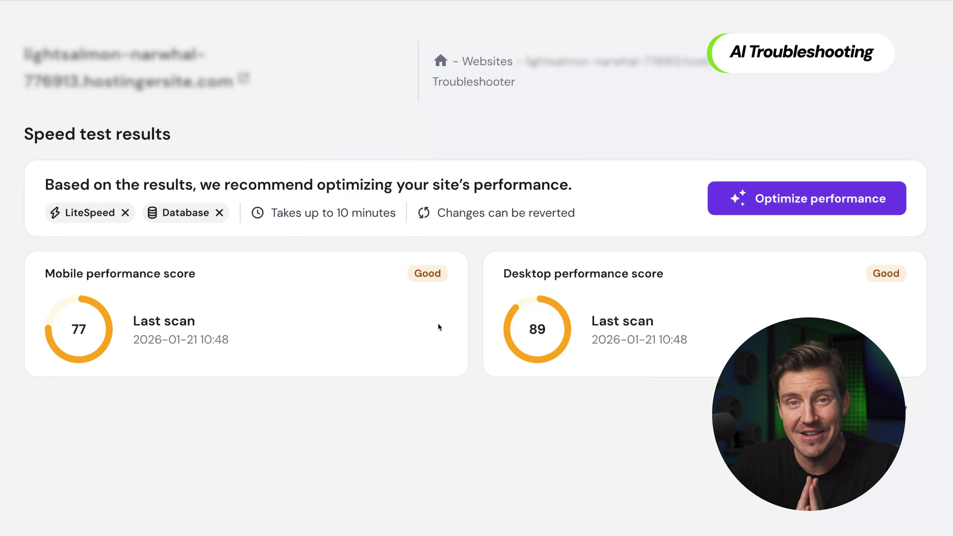
click(763, 213)
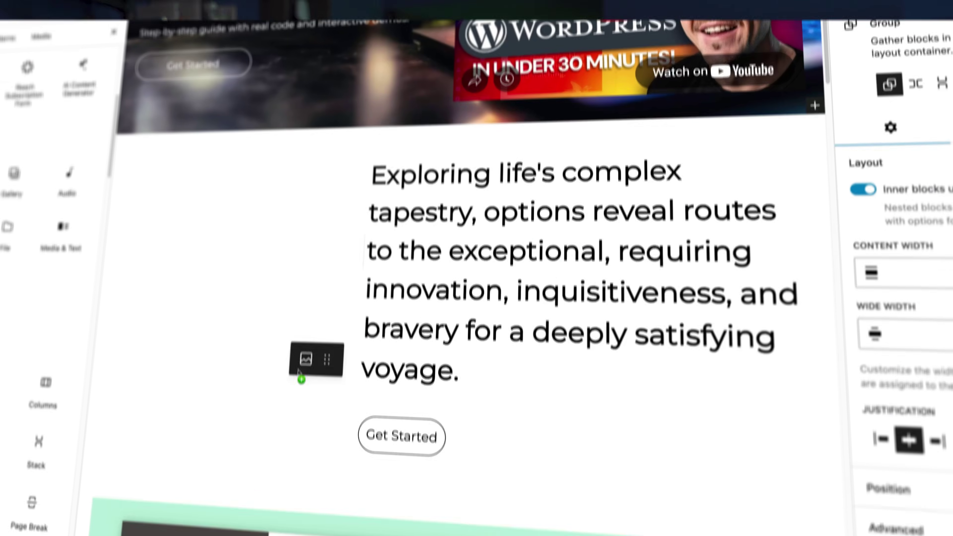
Insert an empty Image block between the Construction Group banner and the Smooth Transitions heading on the homepage
drag(298, 372, 390, 469)
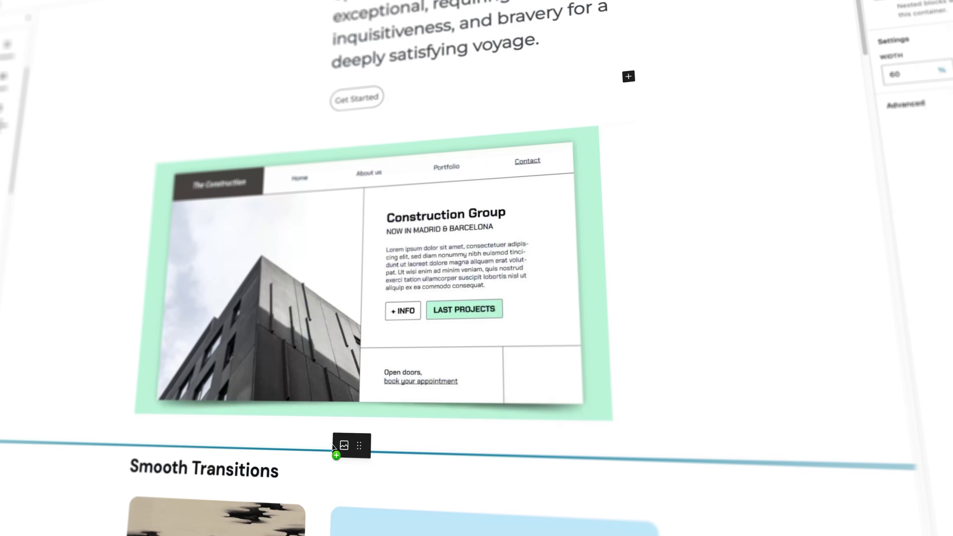
drag(333, 447, 334, 449)
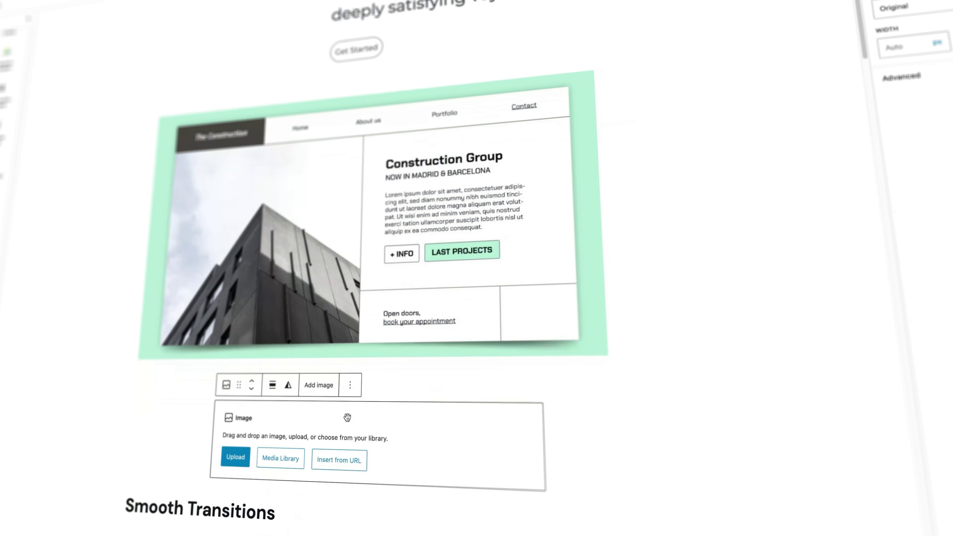